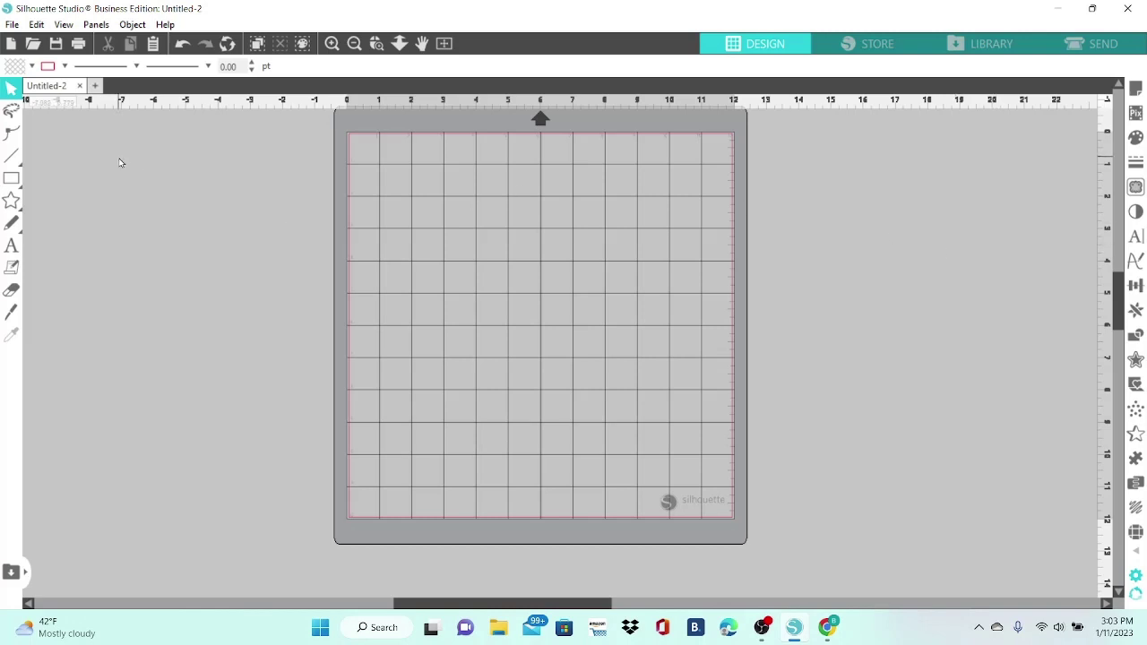
- Merge the BeMineValentine (2) file from the Downloads folder into the current design
{"action": "left_click", "coordinate": [12, 25]}
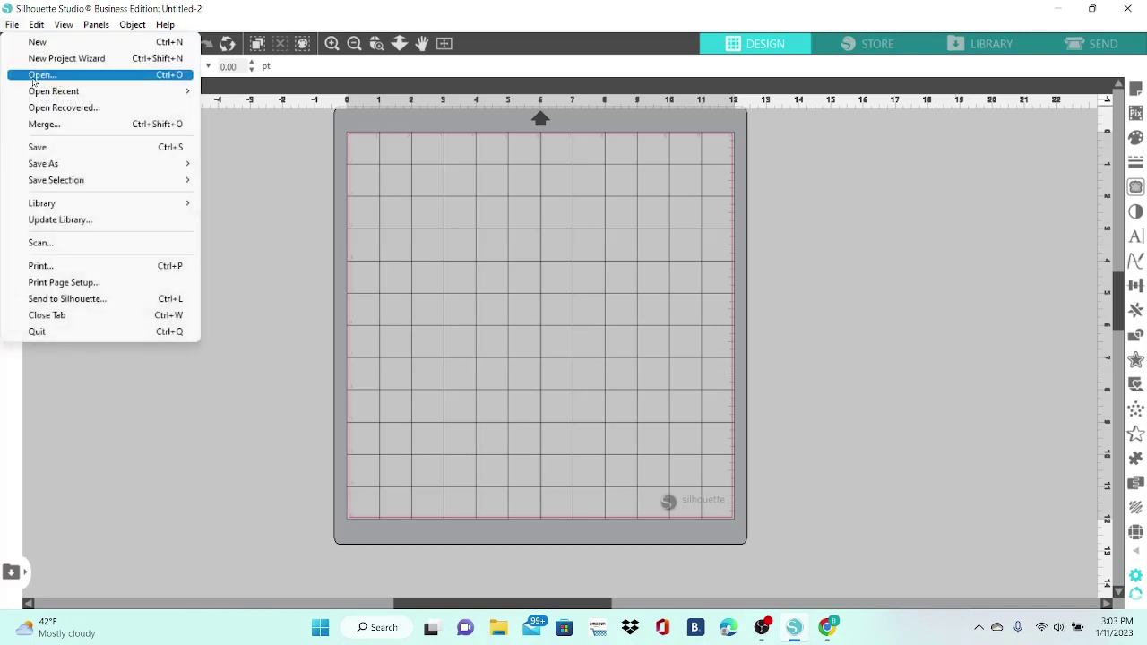
{"action": "left_click", "coordinate": [72, 124]}
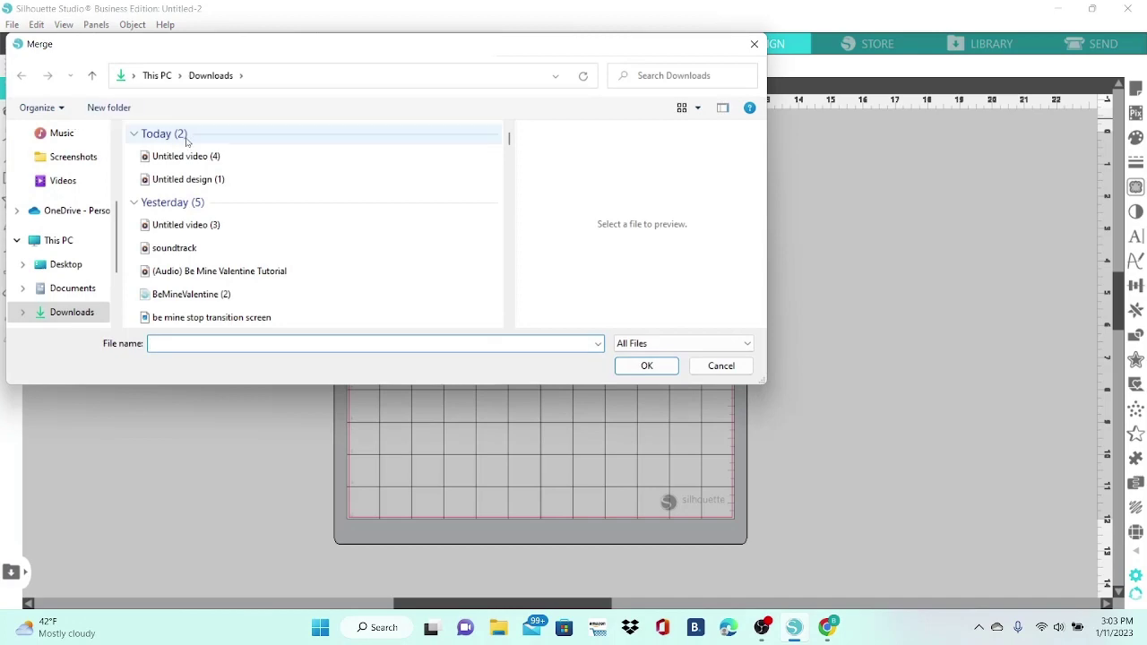
{"action": "left_click", "coordinate": [229, 294]}
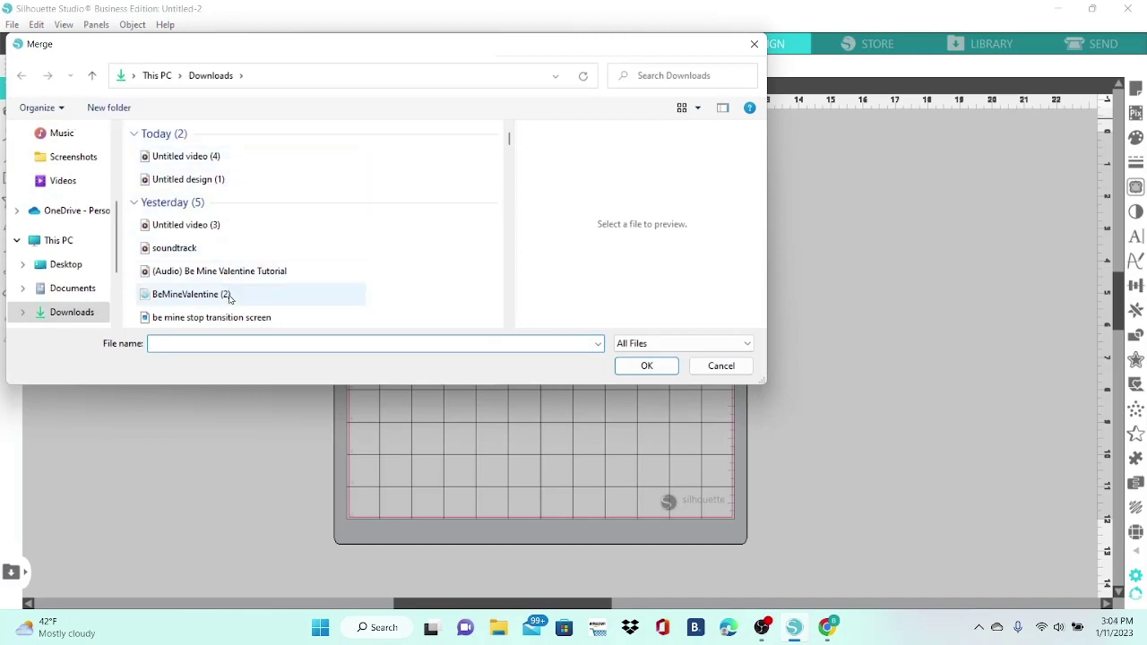
{"action": "double_click", "coordinate": [230, 294]}
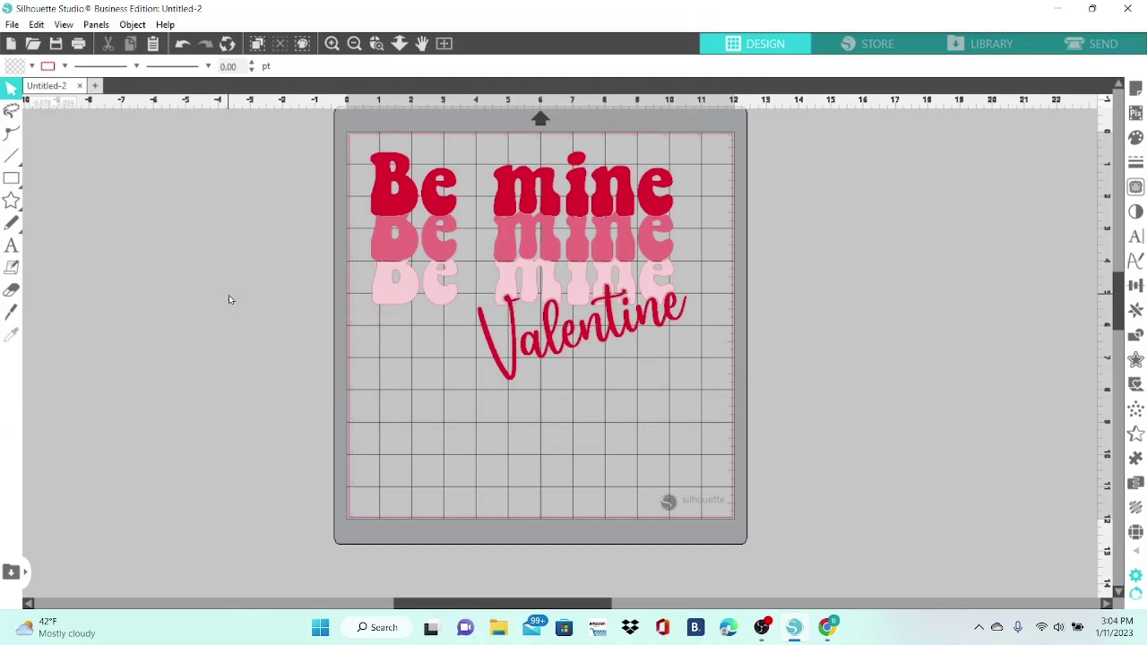
- Move the imported Be mine Valentine artwork off the mat into the empty space beside it as a reference
{"action": "left_click", "coordinate": [405, 258]}
{"action": "left_click_drag", "start_coordinate": [405, 258], "coordinate": [41, 240]}
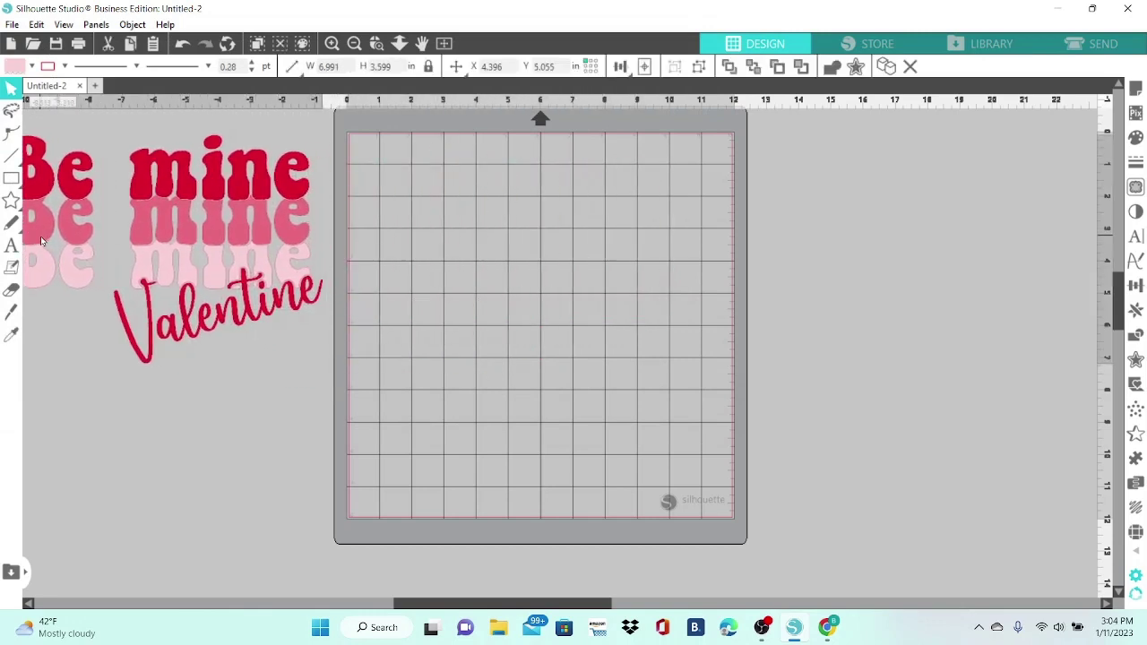
{"action": "left_click", "coordinate": [313, 493]}
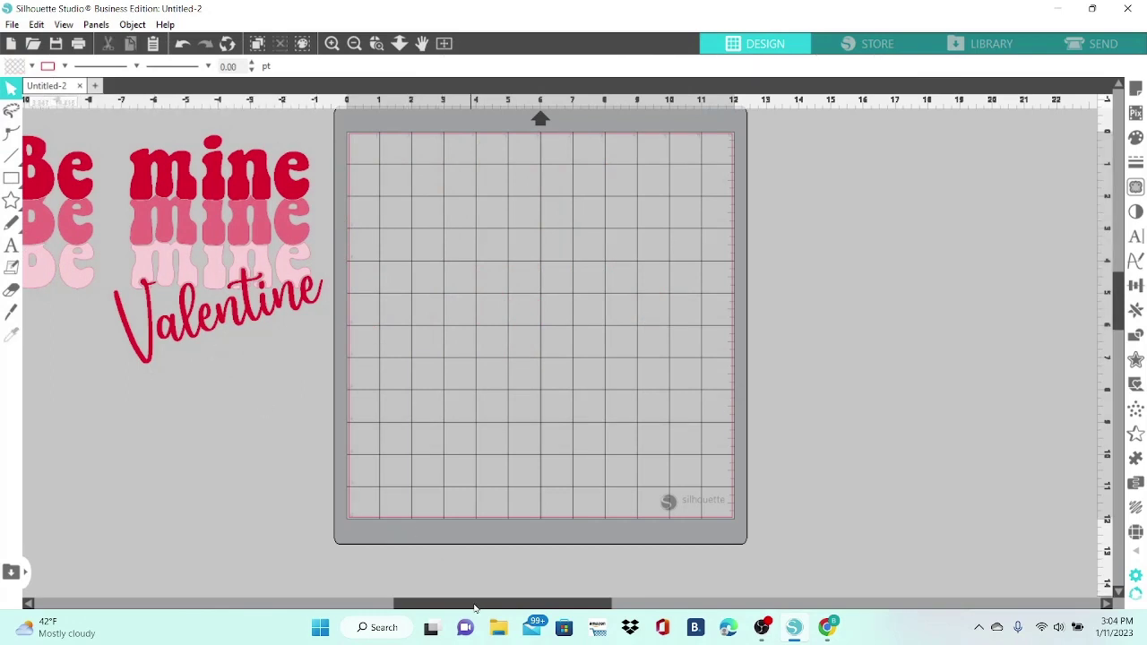
{"action": "left_click_drag", "start_coordinate": [475, 609], "coordinate": [448, 608]}
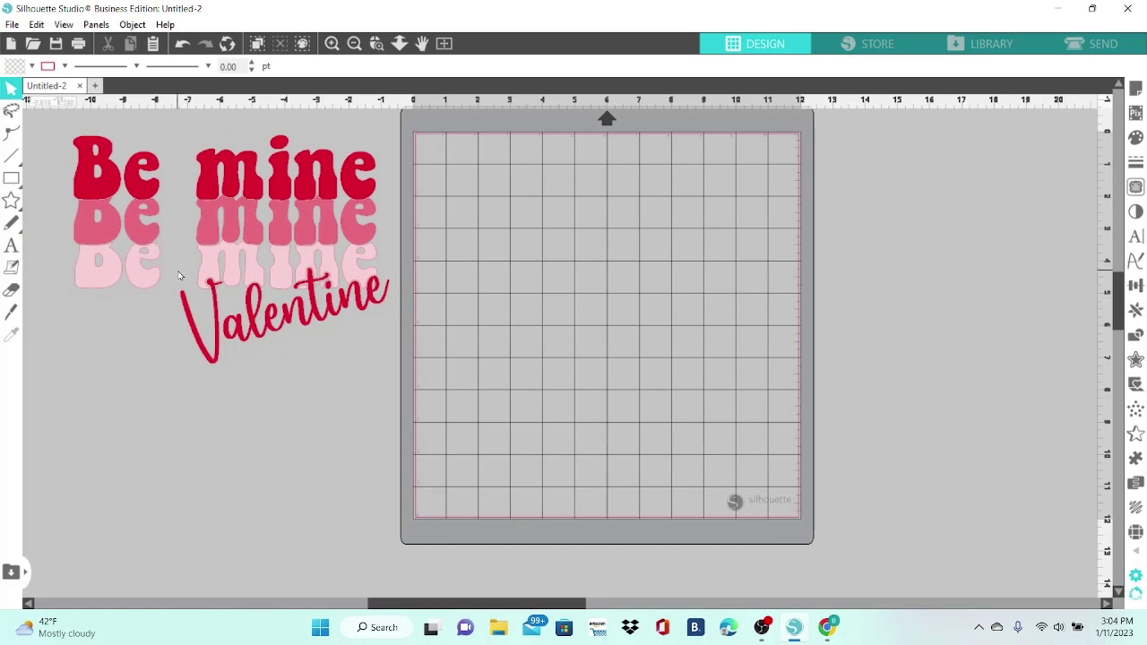
- Add the text "Be mine" on the empty mat
{"action": "left_click", "coordinate": [12, 247]}
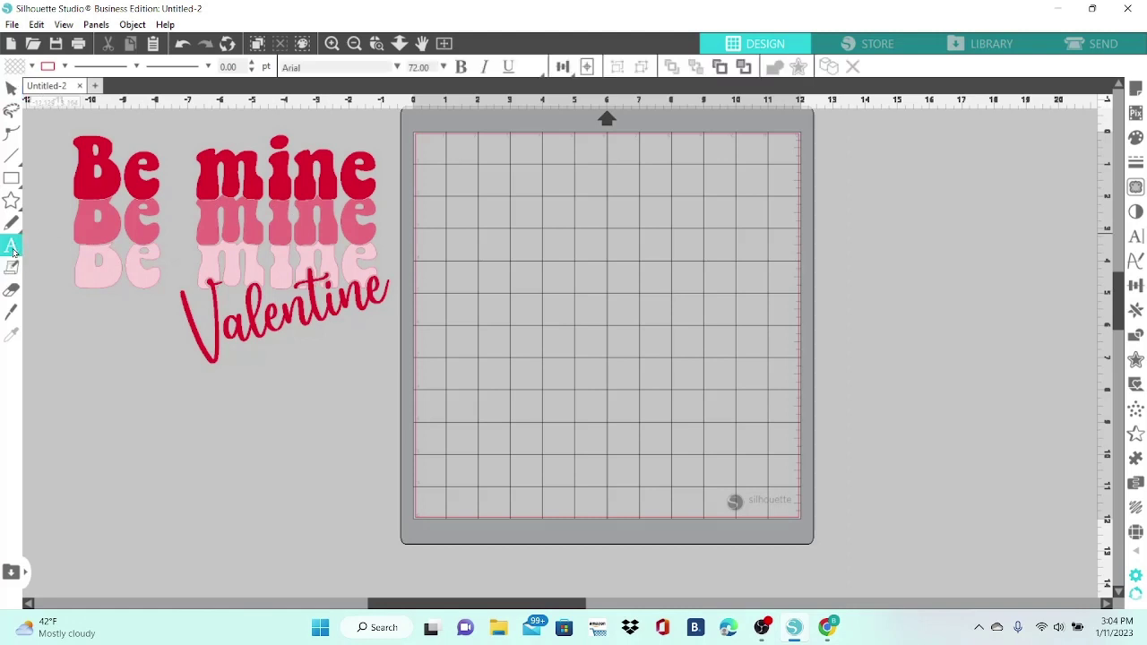
{"action": "left_click", "coordinate": [464, 279]}
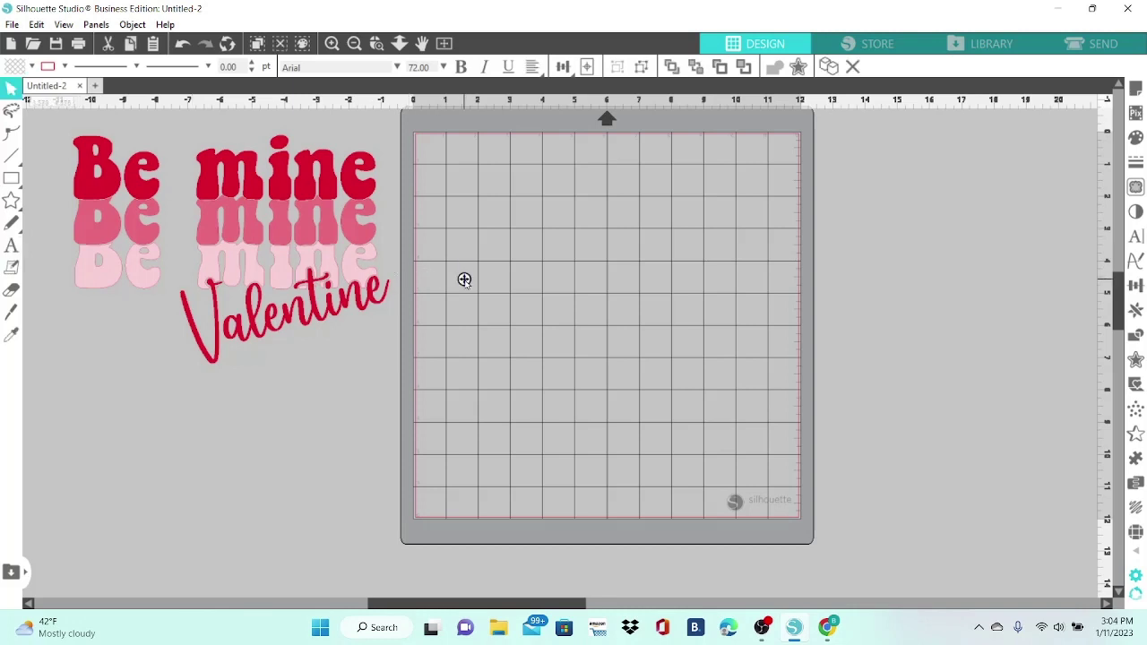
{"action": "type", "text": "Be mine"}
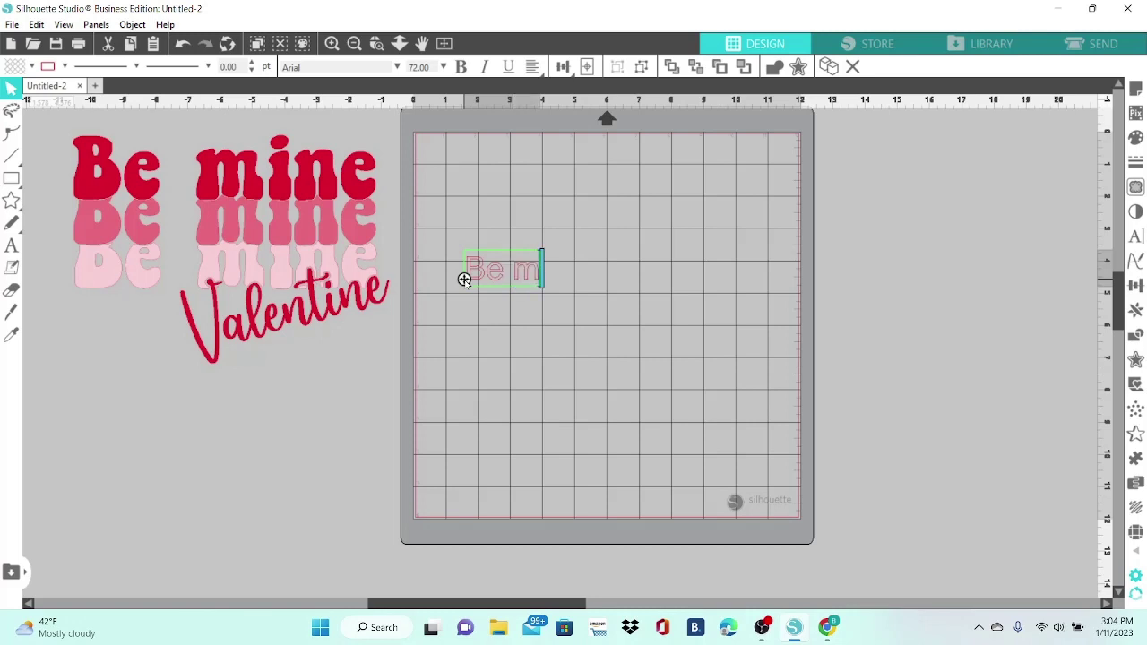
{"action": "left_click", "coordinate": [519, 305]}
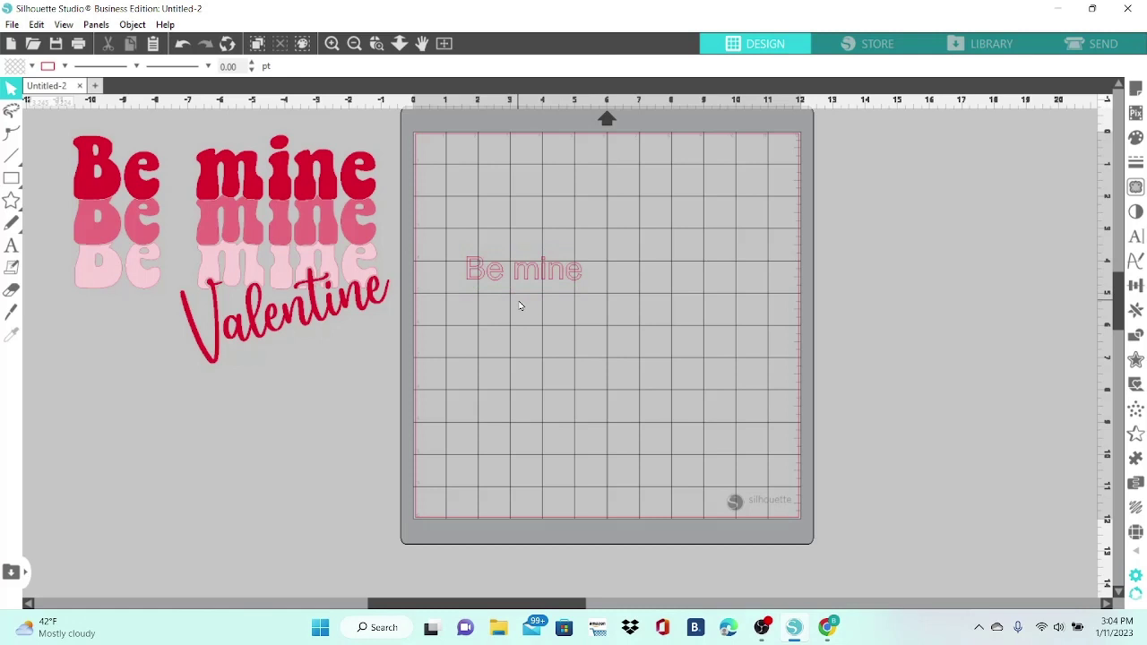
- Fill the new "Be mine" text with the red used in the reference artwork
{"action": "left_click", "coordinate": [520, 278]}
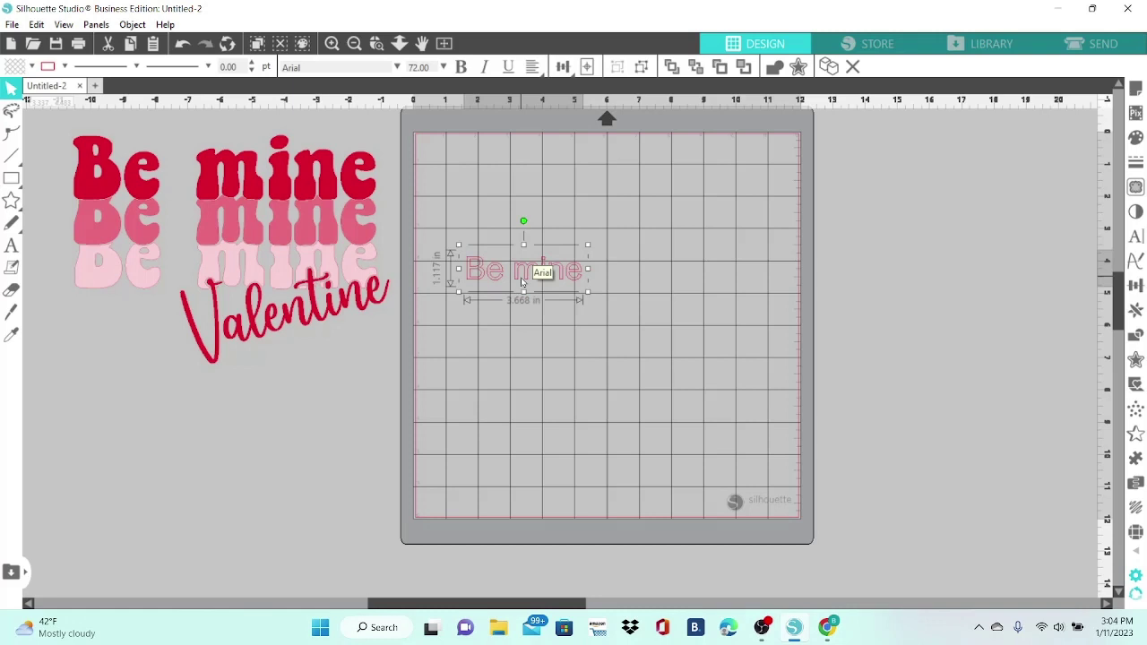
{"action": "left_click", "coordinate": [30, 67]}
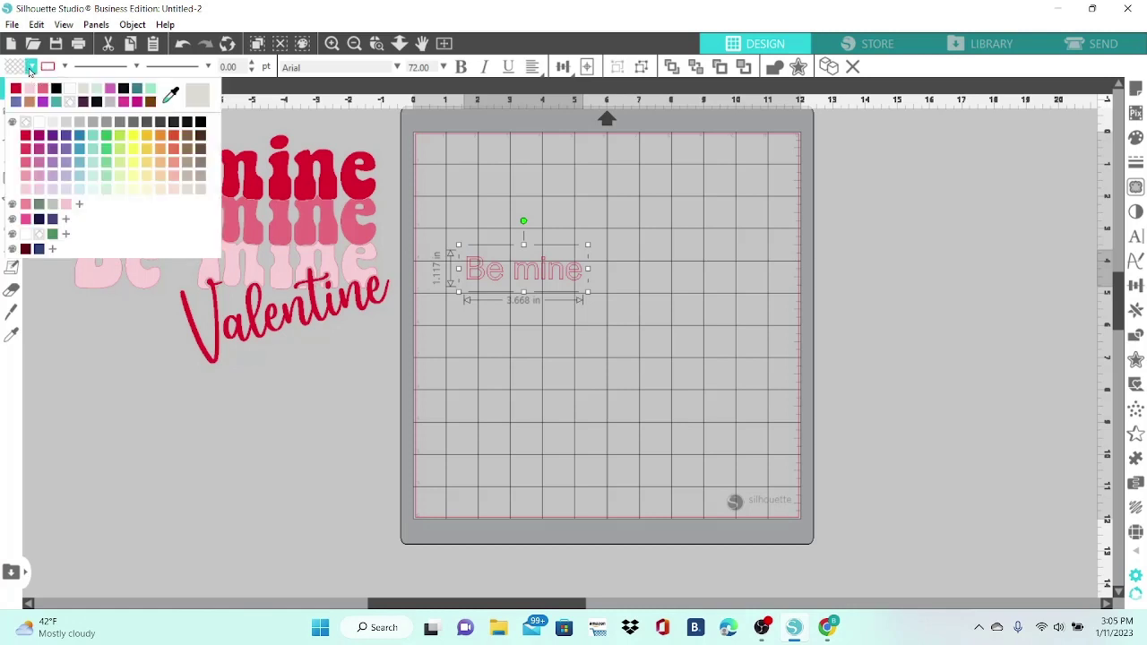
{"action": "left_click", "coordinate": [16, 90]}
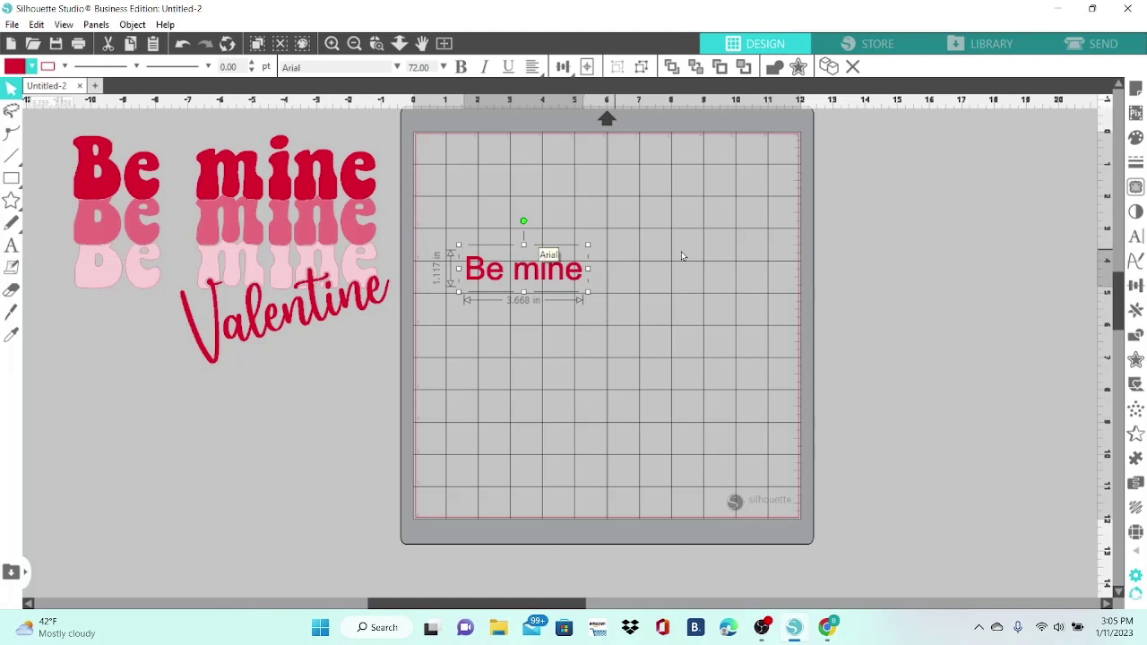
- Set the text's font to PN Boogie Woogie and enlarge it to about 10 in wide near the mat's upper edge
{"action": "left_click", "coordinate": [1135, 236]}
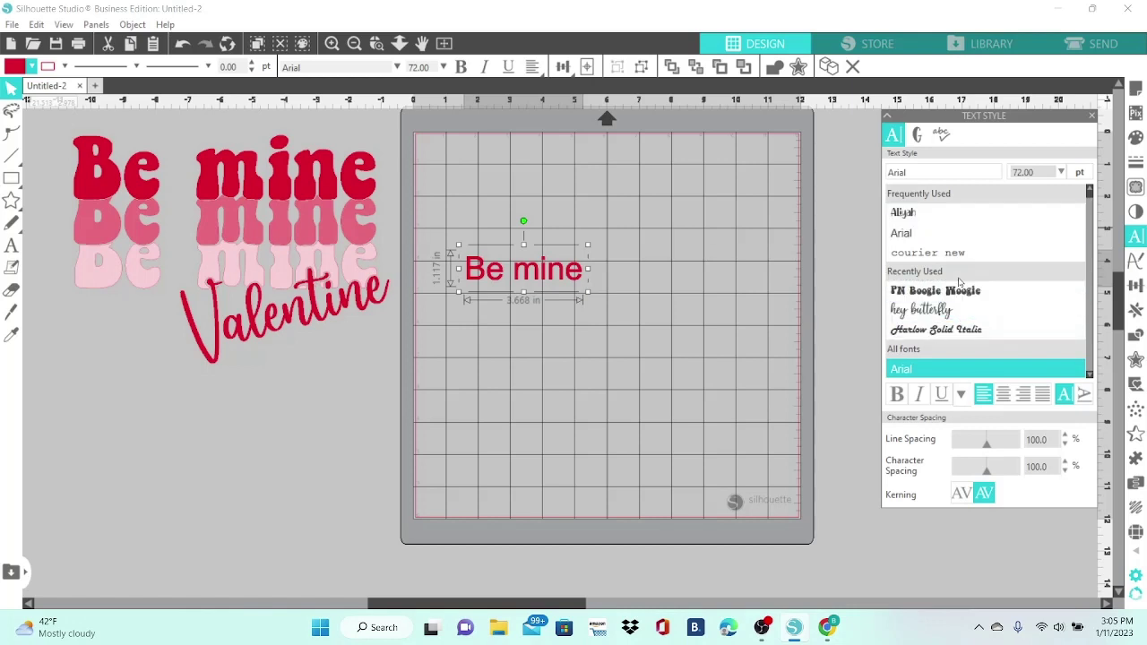
{"action": "double_click", "coordinate": [918, 172]}
{"action": "left_click", "coordinate": [962, 296]}
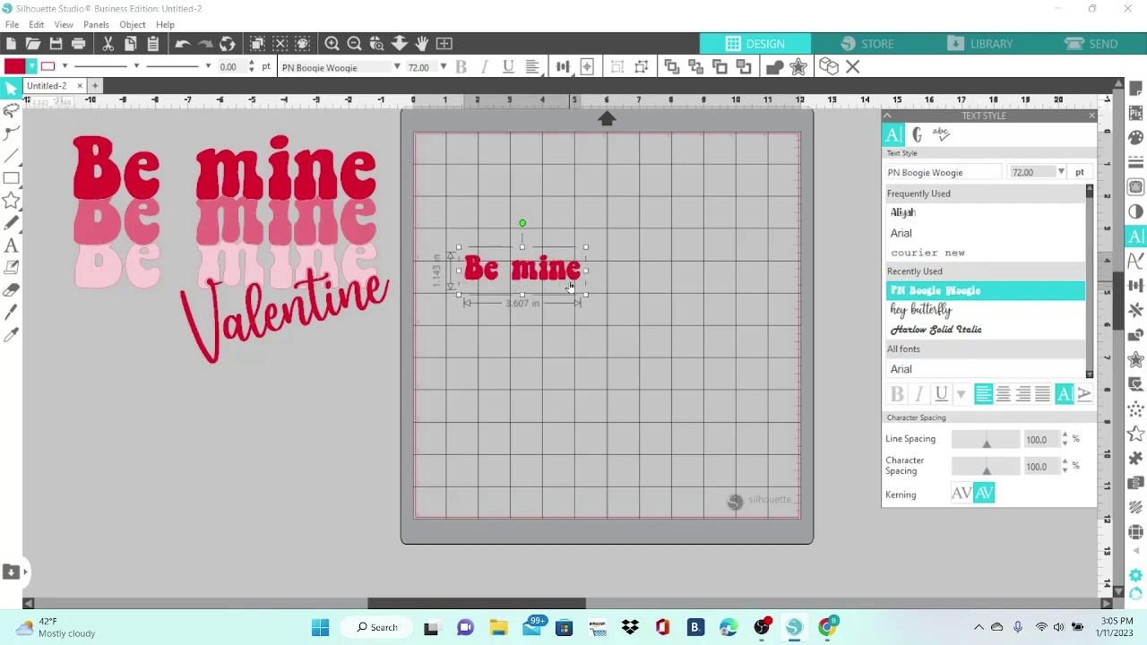
{"action": "left_click_drag", "start_coordinate": [563, 278], "coordinate": [541, 173]}
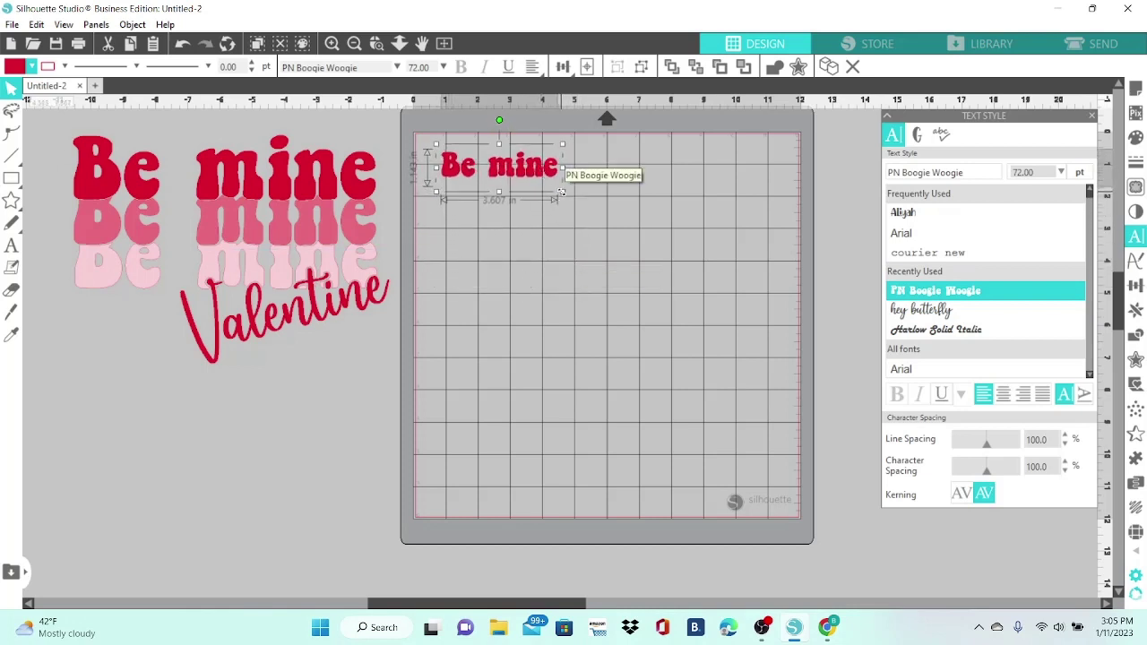
{"action": "left_click_drag", "start_coordinate": [561, 192], "coordinate": [750, 313]}
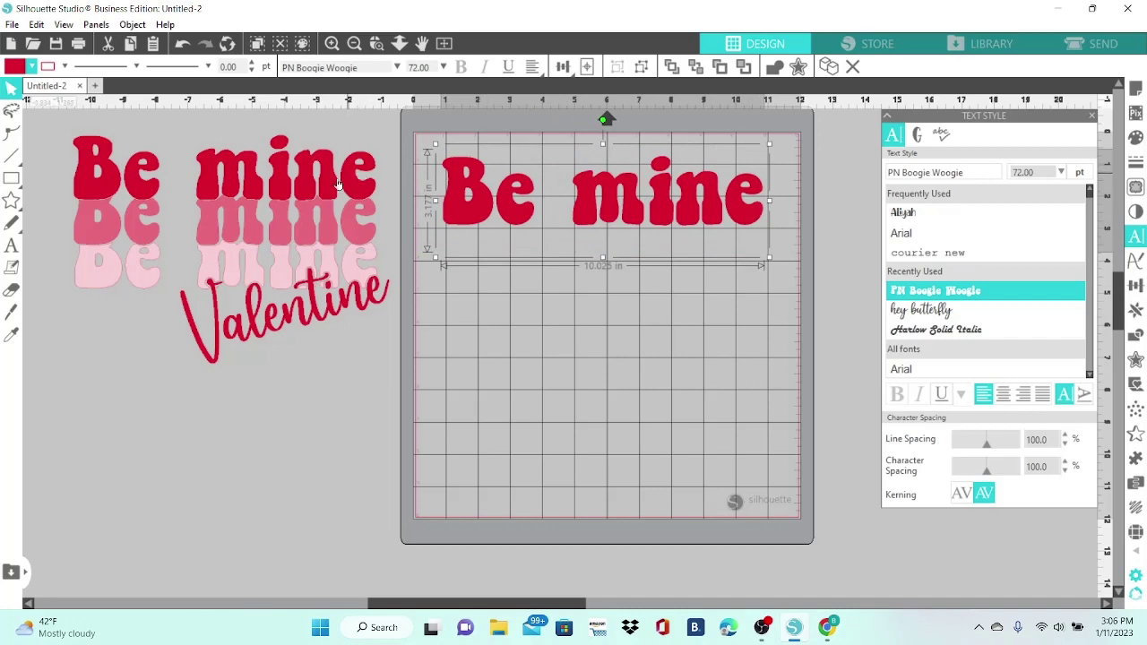
- Duplicate the enlarged "Be mine" text and place the copy directly below the original, aligned with it
{"action": "right_click", "coordinate": [651, 190]}
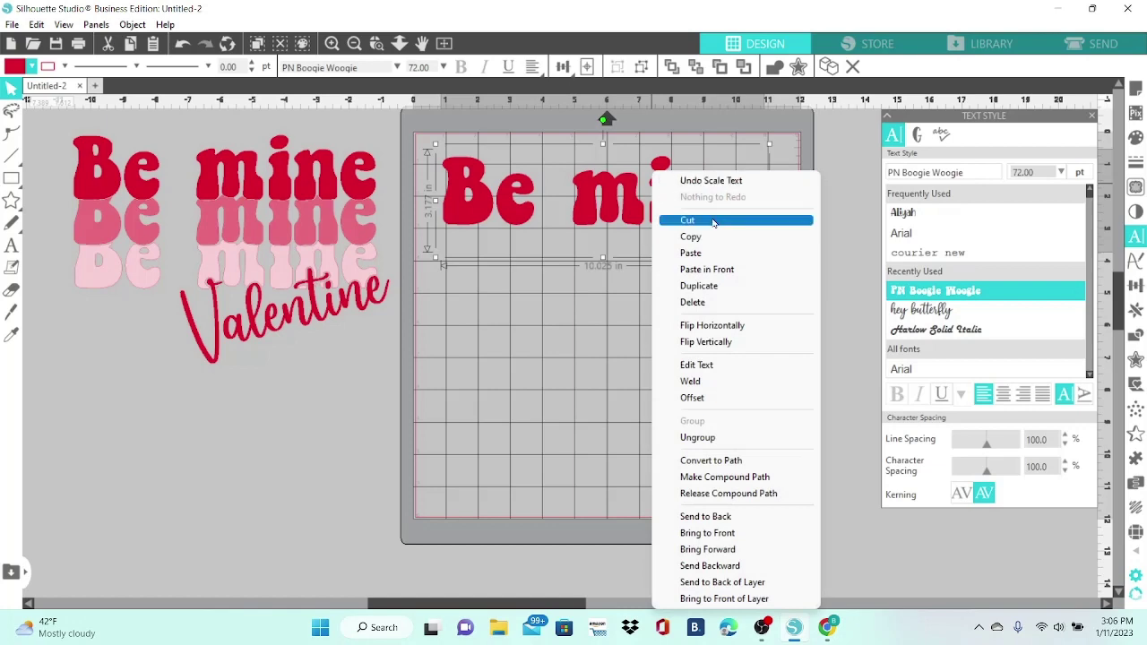
{"action": "left_click", "coordinate": [722, 294]}
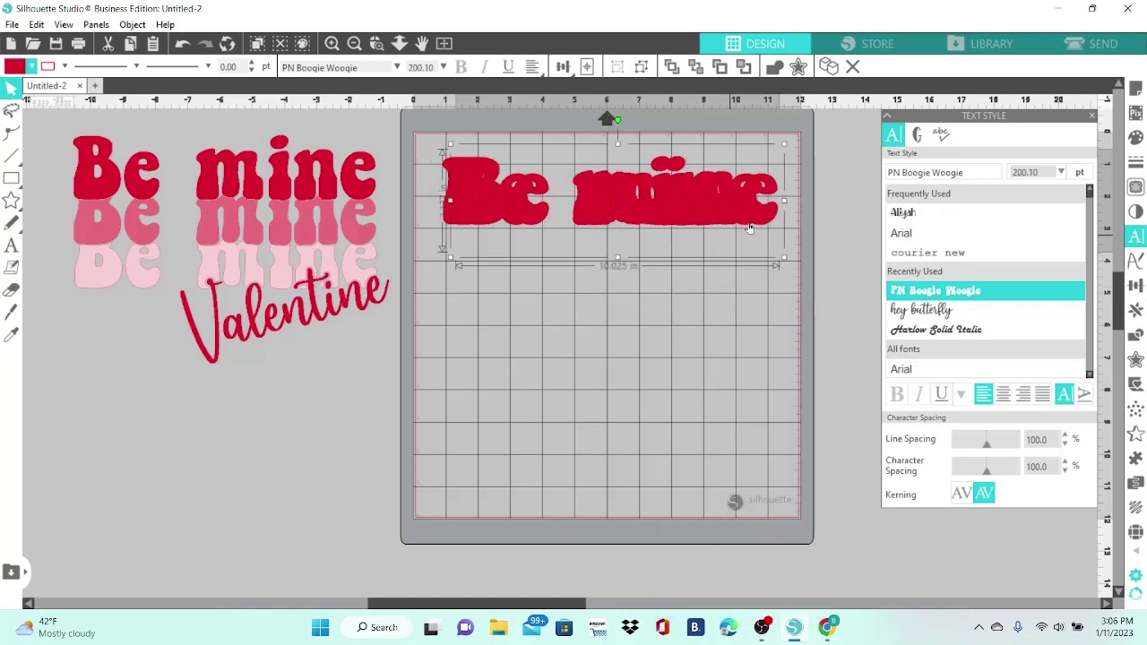
{"action": "left_click_drag", "start_coordinate": [746, 292], "coordinate": [751, 299]}
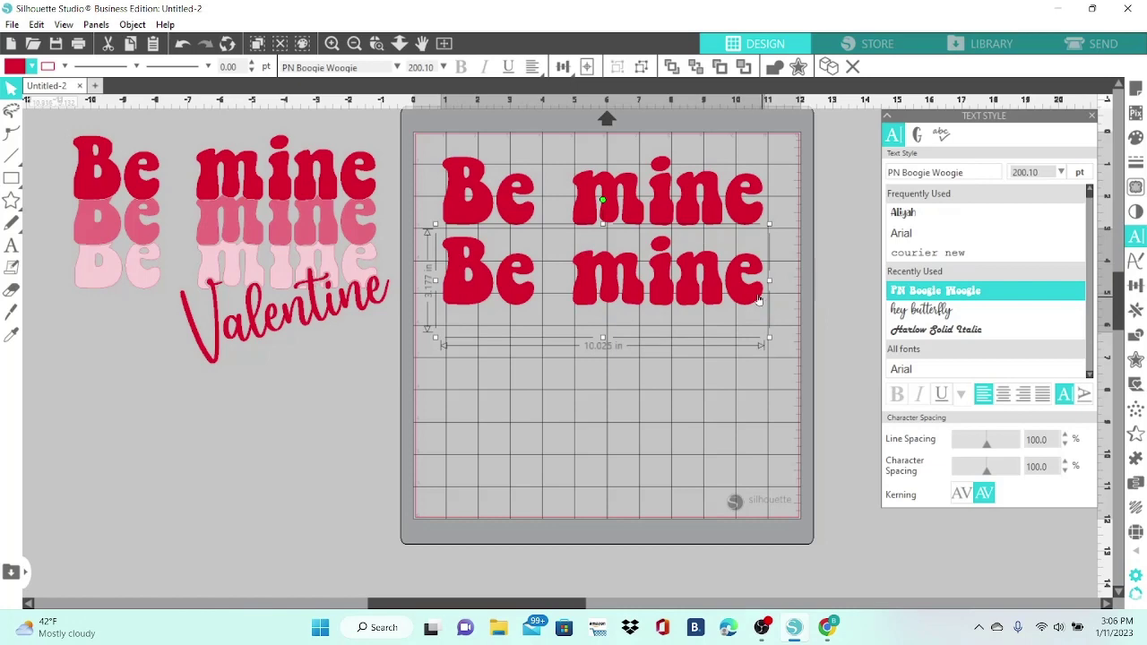
- Duplicate the second "Be mine" line three times
{"action": "left_click", "coordinate": [829, 70]}
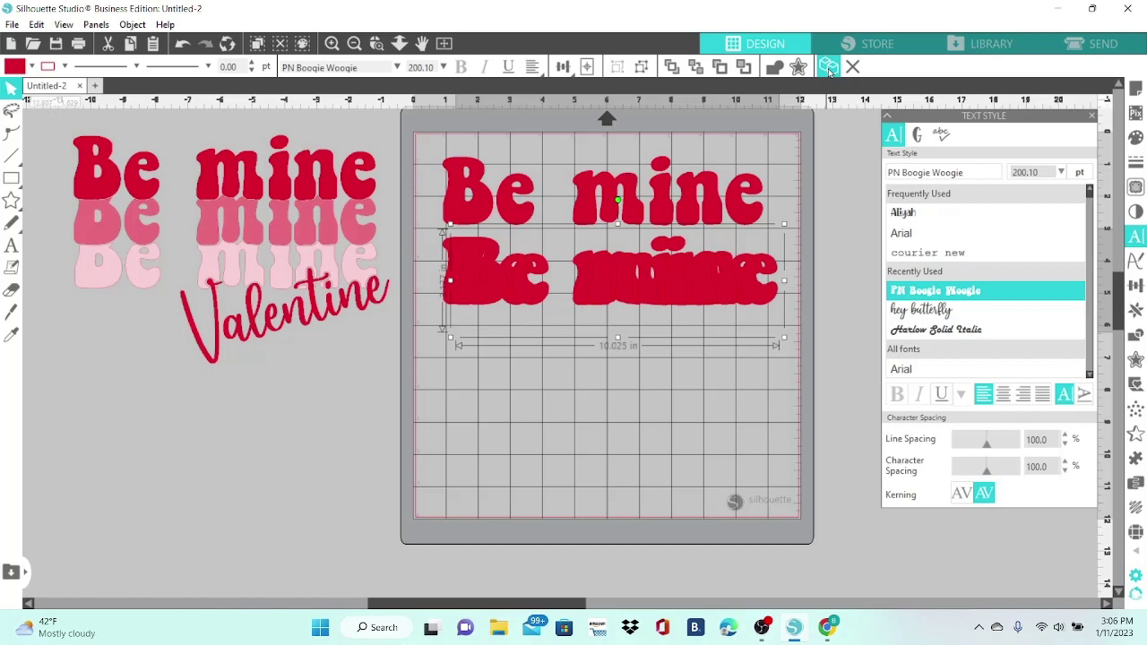
{"action": "key", "text": "Right"}
{"action": "key", "text": "Right"}
{"action": "key", "text": "Right"}
{"action": "key", "text": "Right"}
{"action": "key", "text": "Right"}
{"action": "key", "text": "Right"}
{"action": "key", "text": "Right"}
{"action": "key", "text": "Right"}
{"action": "key", "text": "Right"}
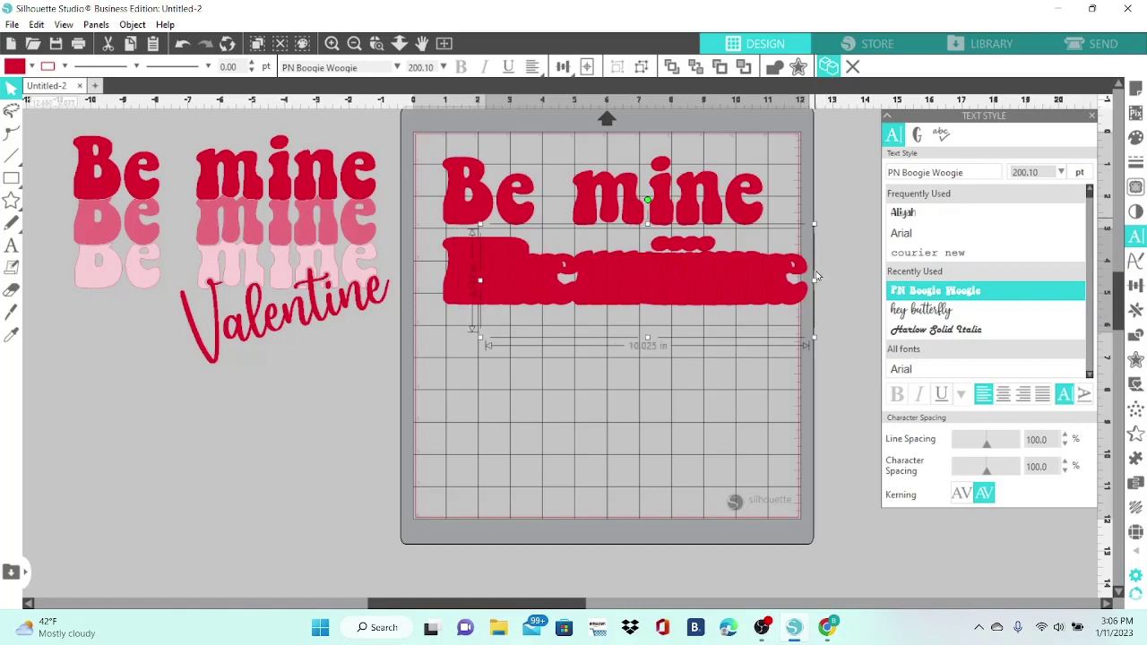
- Separate the overlapping copies, placing one aligned just below the second line and the other two near the mat's lower edge
{"action": "left_click_drag", "start_coordinate": [798, 306], "coordinate": [777, 445]}
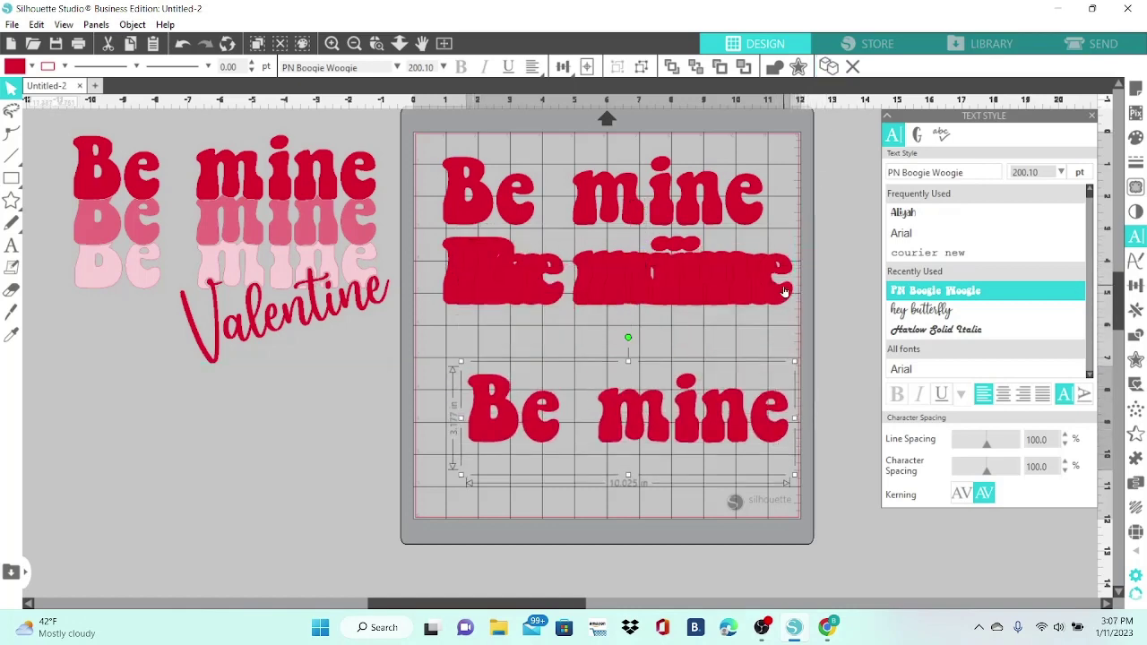
{"action": "left_click_drag", "start_coordinate": [785, 296], "coordinate": [779, 502]}
{"action": "left_click", "coordinate": [780, 502]}
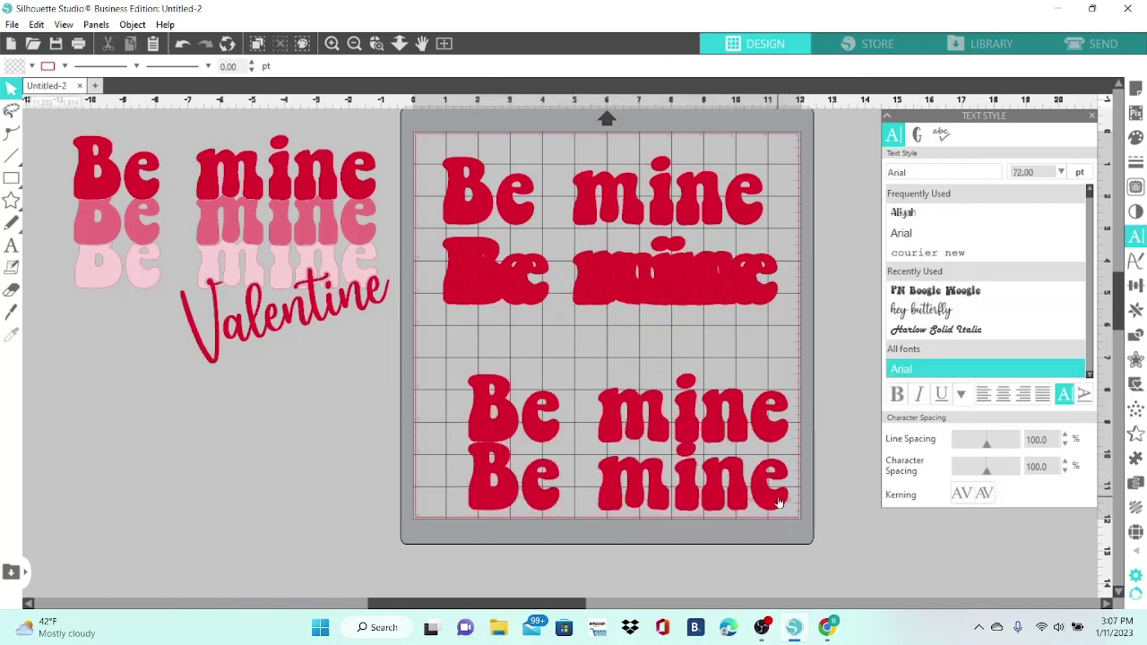
{"action": "left_click_drag", "start_coordinate": [768, 303], "coordinate": [751, 377]}
{"action": "left_click", "coordinate": [752, 377]}
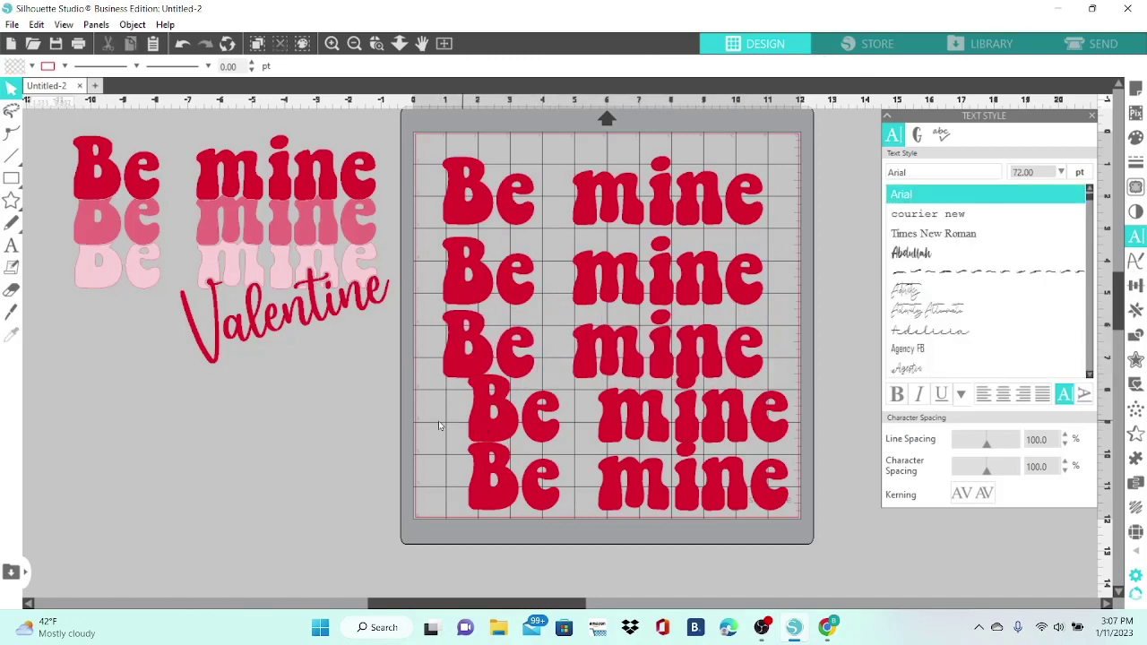
- Delete the two lowest "Be mine" copies from the mat
{"action": "left_click", "coordinate": [493, 439]}
{"action": "right_click", "coordinate": [565, 493]}
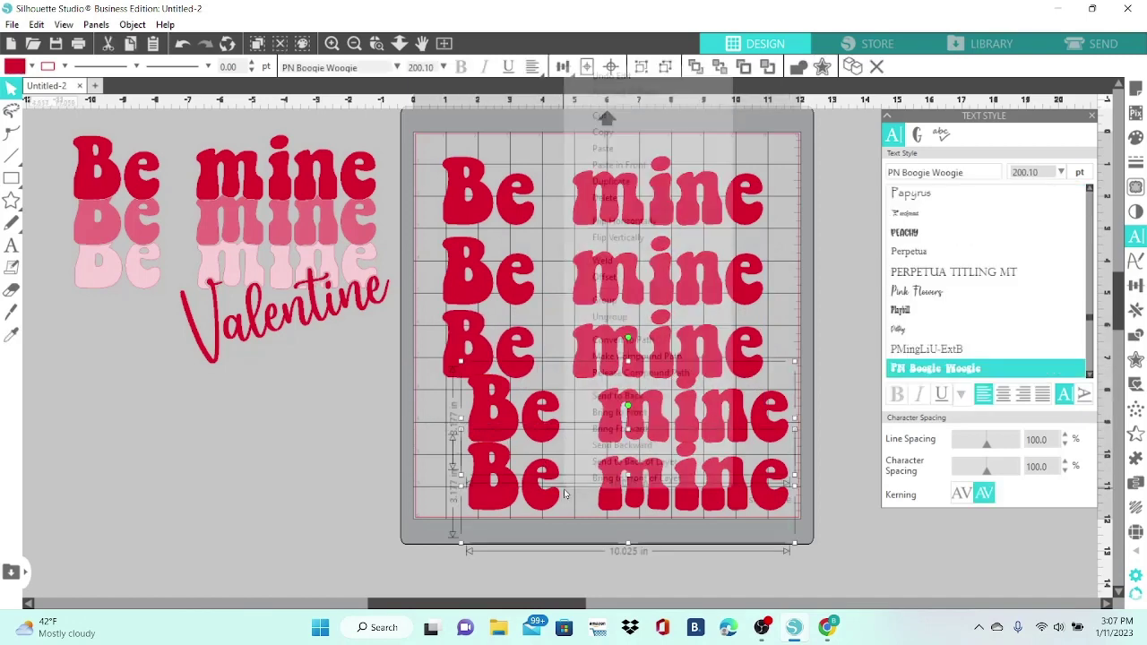
{"action": "left_click", "coordinate": [630, 198]}
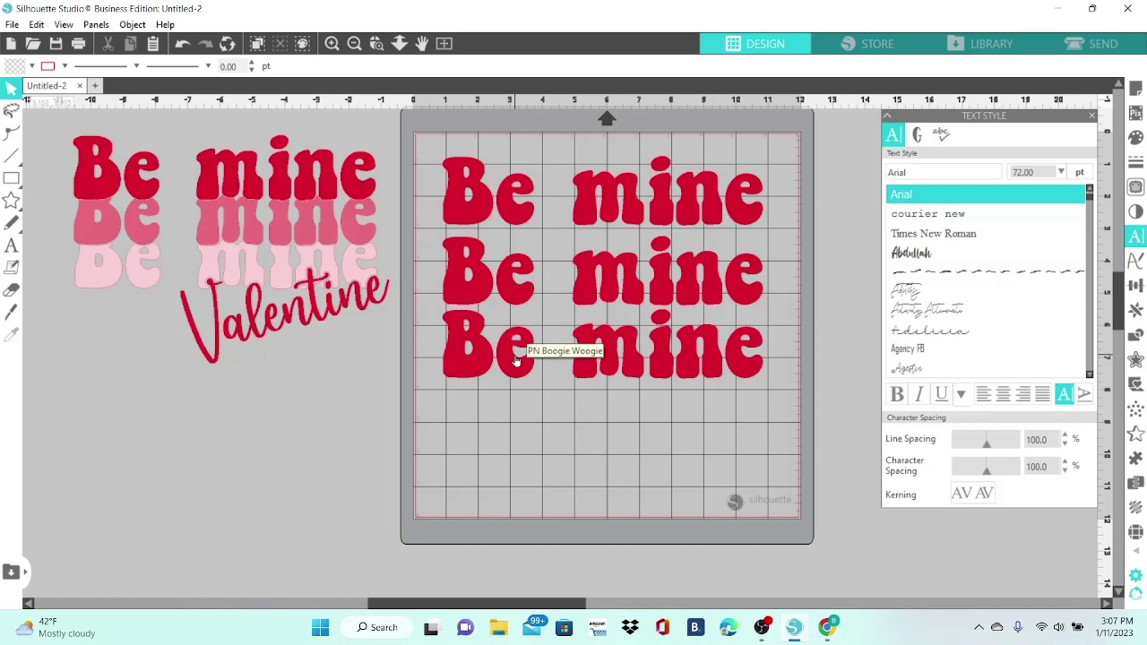
- Fill the second "Be mine" line with medium pink and the third line with light pink
{"action": "left_click", "coordinate": [477, 296]}
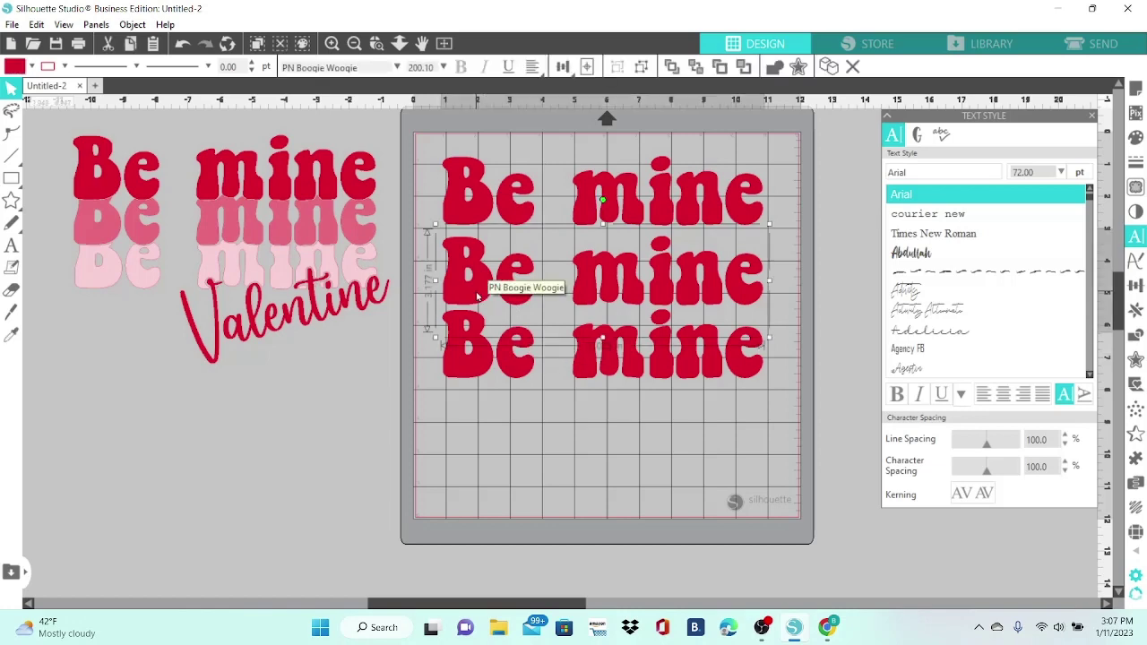
{"action": "left_click", "coordinate": [31, 69]}
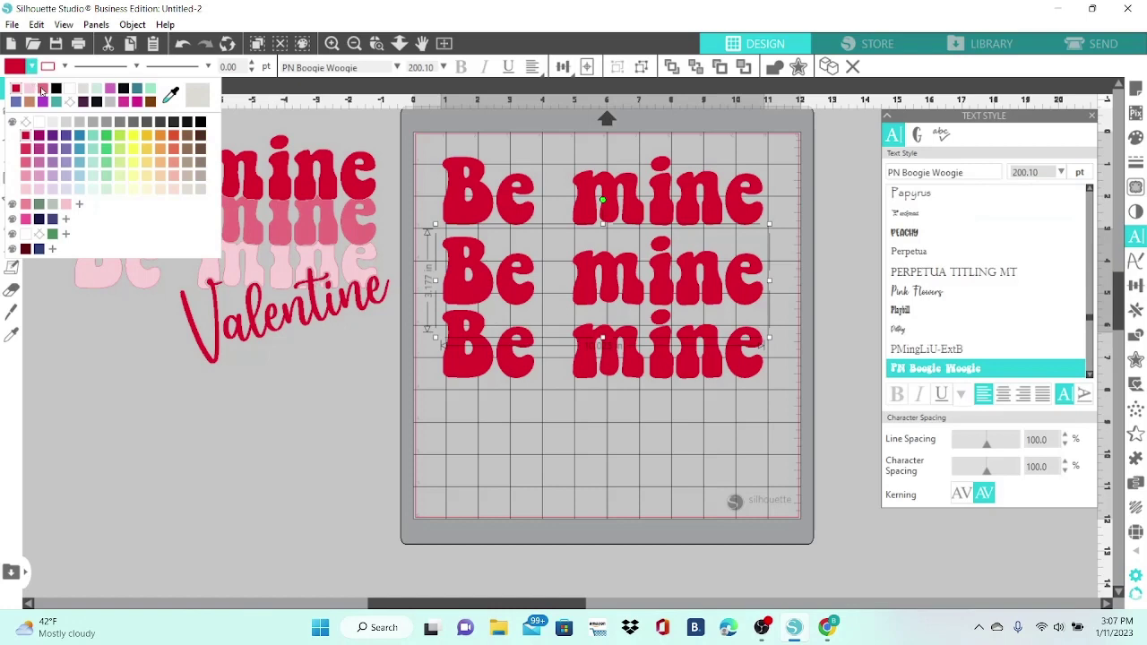
{"action": "left_click", "coordinate": [42, 90]}
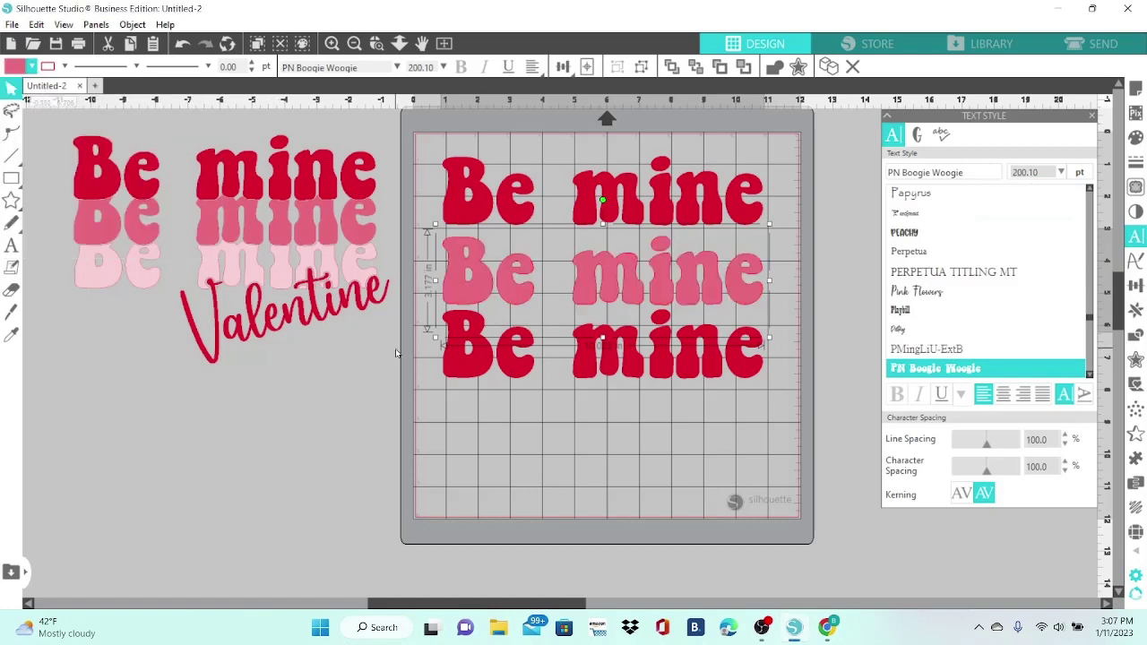
{"action": "left_click", "coordinate": [467, 371]}
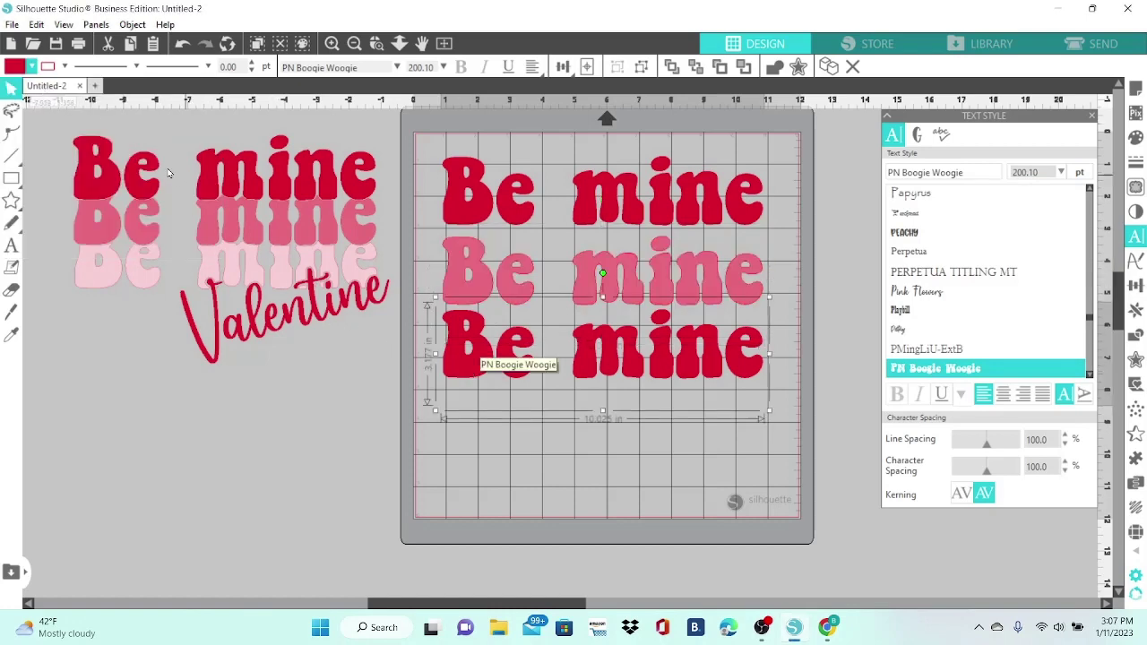
{"action": "left_click", "coordinate": [31, 66]}
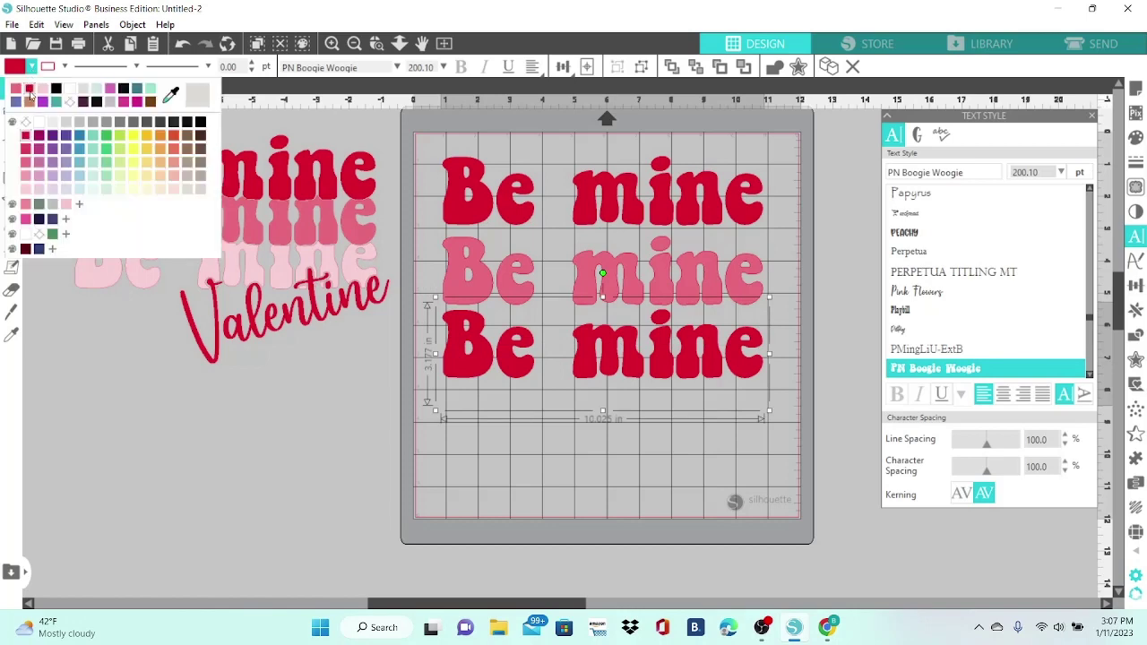
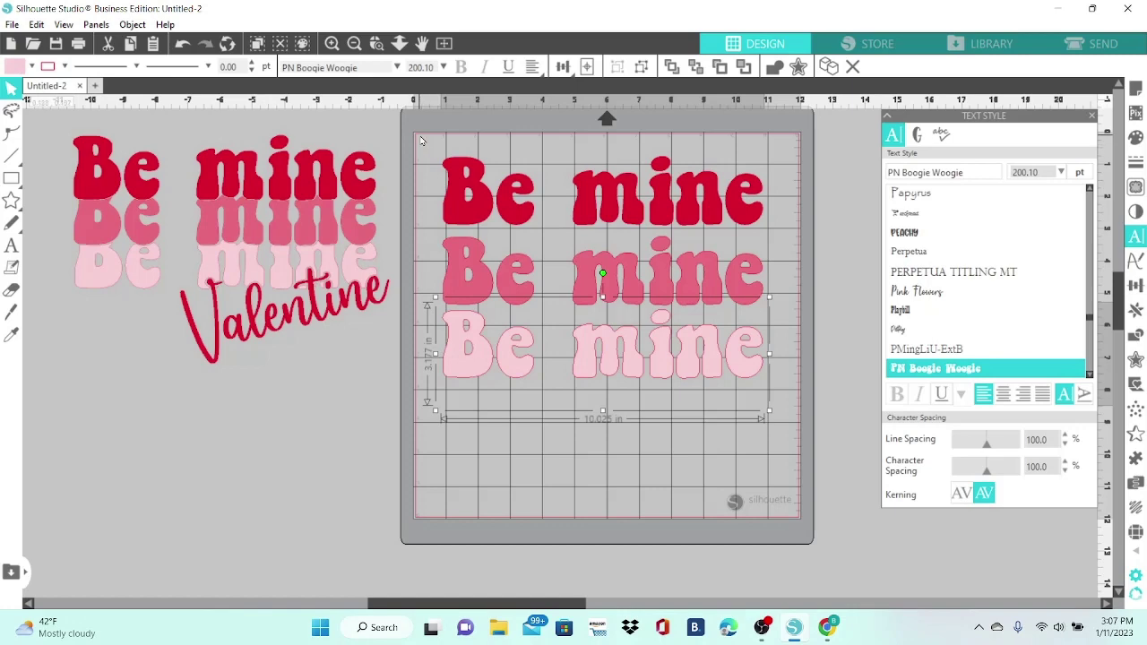
{"action": "left_click_drag", "start_coordinate": [420, 142], "coordinate": [656, 377]}
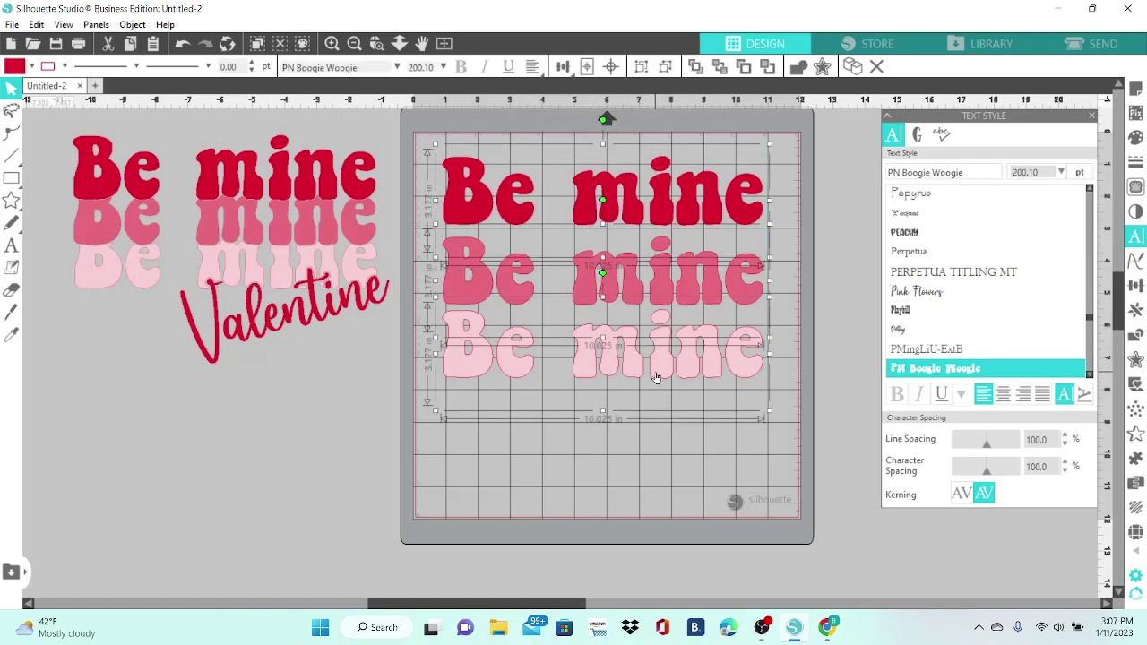
{"action": "left_click", "coordinate": [562, 68]}
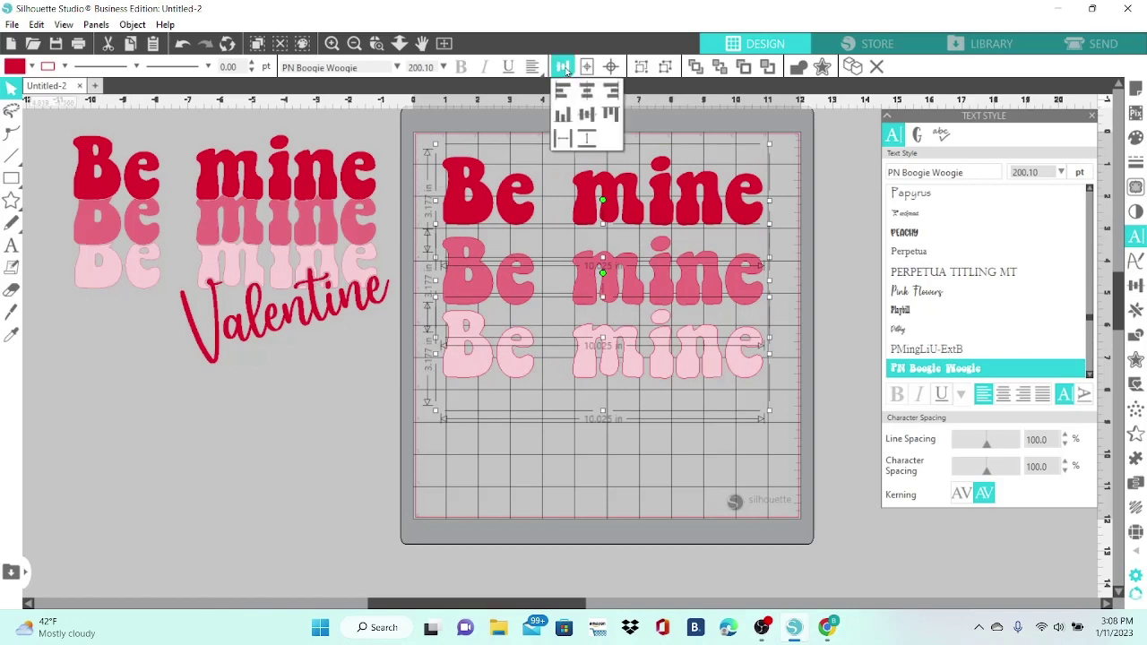
{"action": "left_click", "coordinate": [1135, 287]}
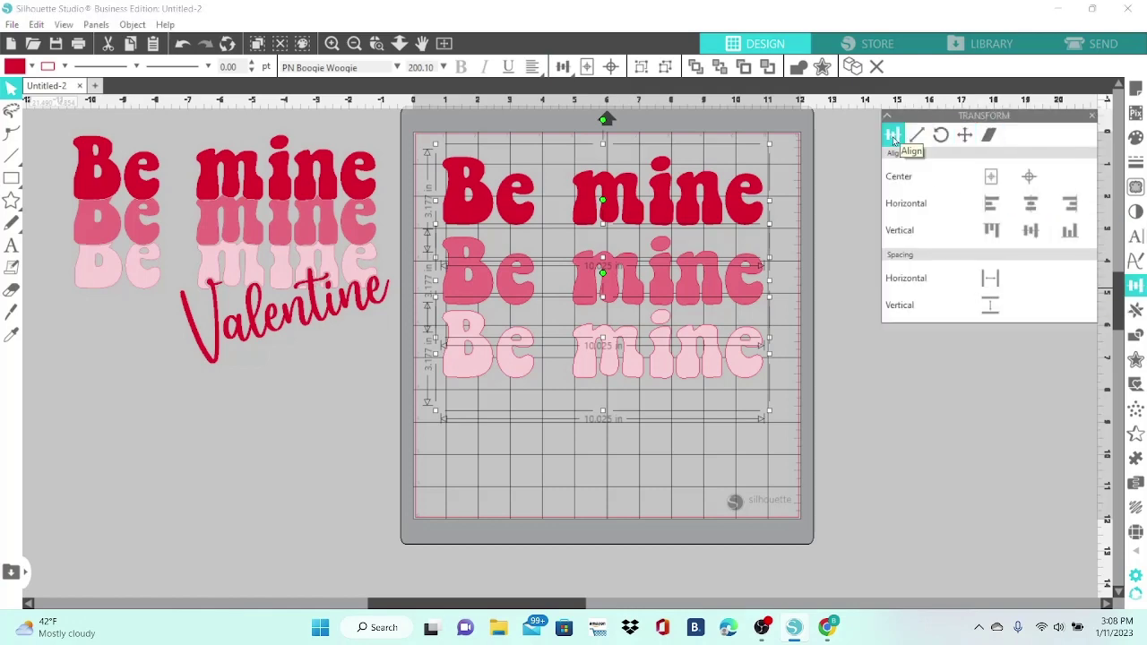
{"action": "left_click", "coordinate": [566, 69]}
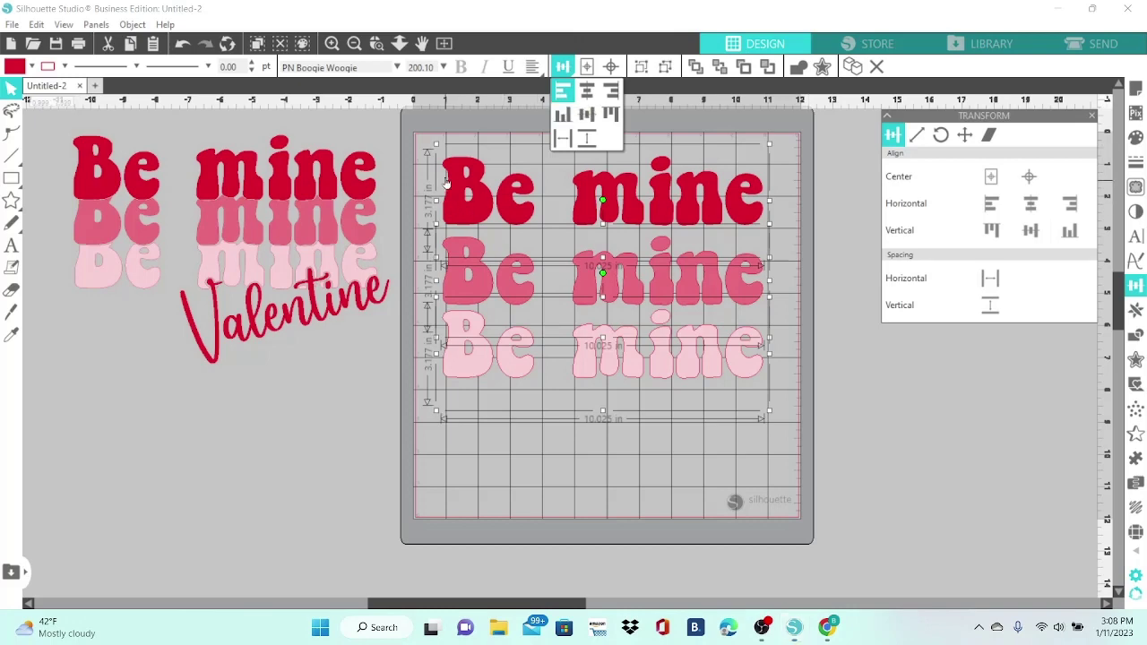
{"action": "left_click", "coordinate": [598, 457]}
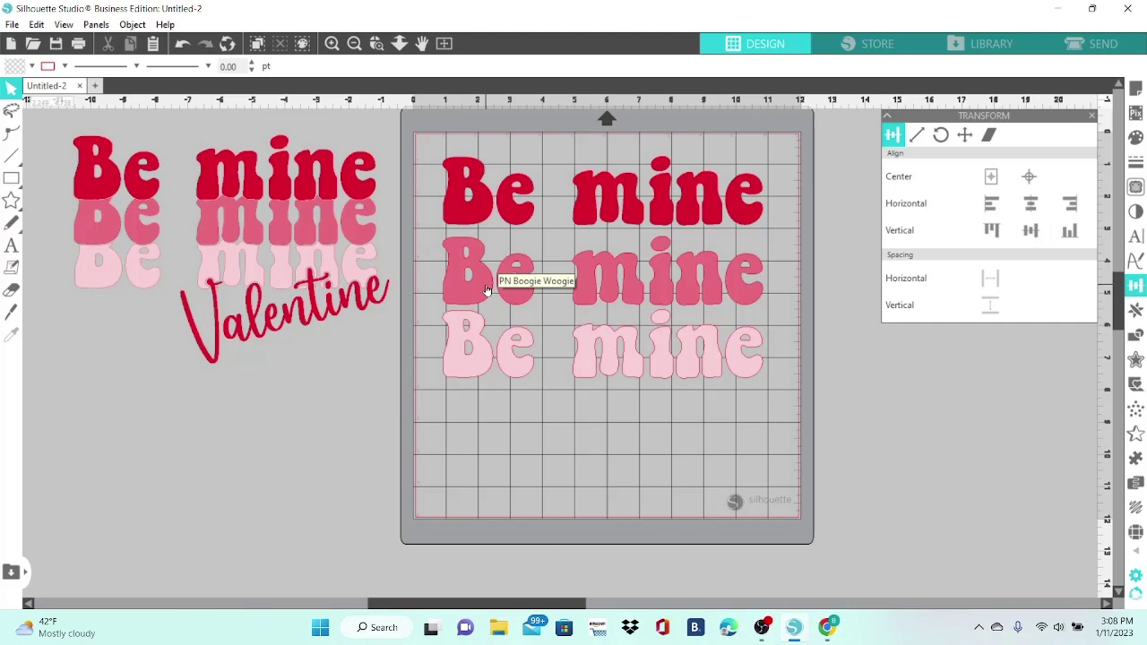
- Move the medium pink and light pink "Be mine" lines straight up so each one overlaps the lower part of the line above
{"action": "left_click_drag", "start_coordinate": [486, 290], "coordinate": [488, 257]}
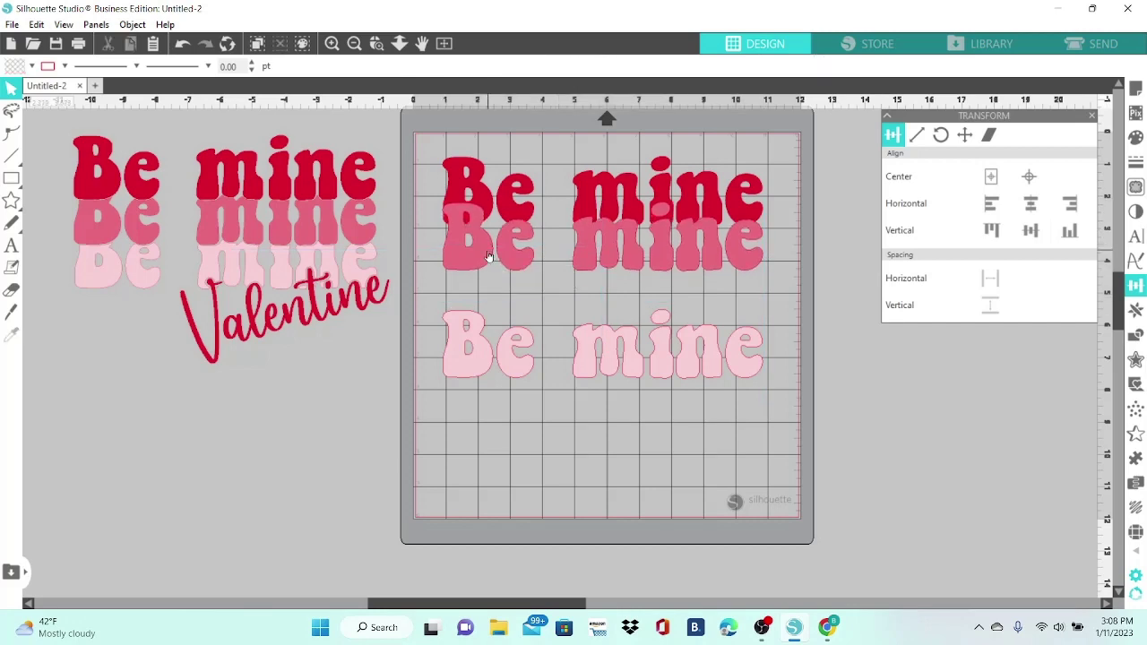
{"action": "left_click_drag", "start_coordinate": [498, 358], "coordinate": [503, 301]}
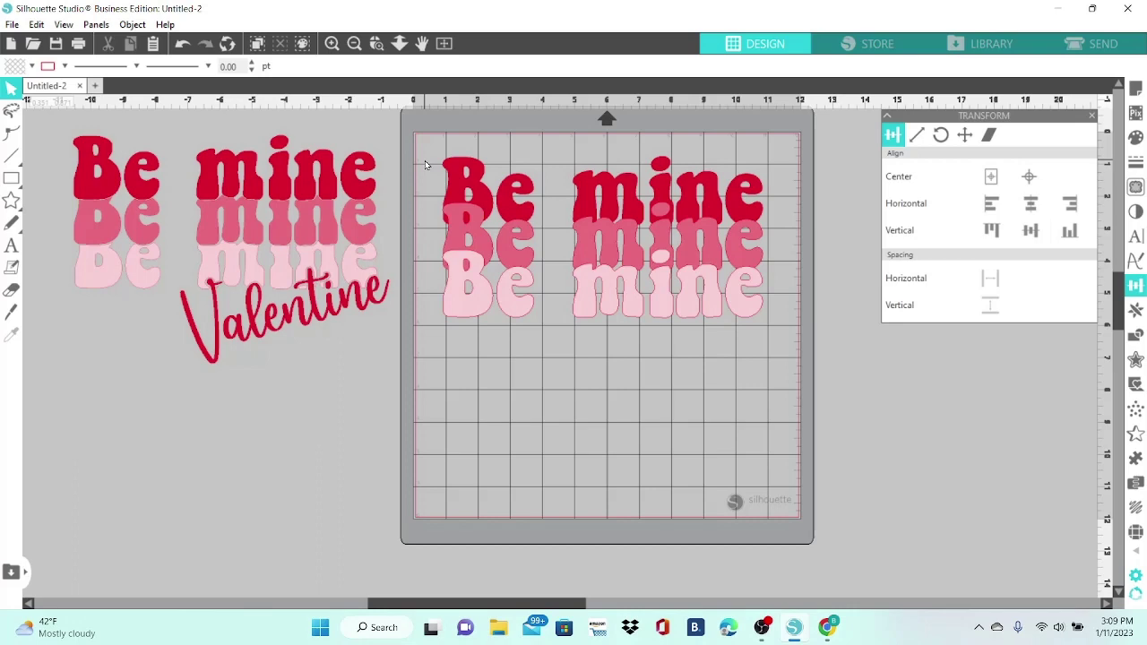
{"action": "left_click_drag", "start_coordinate": [426, 161], "coordinate": [632, 329]}
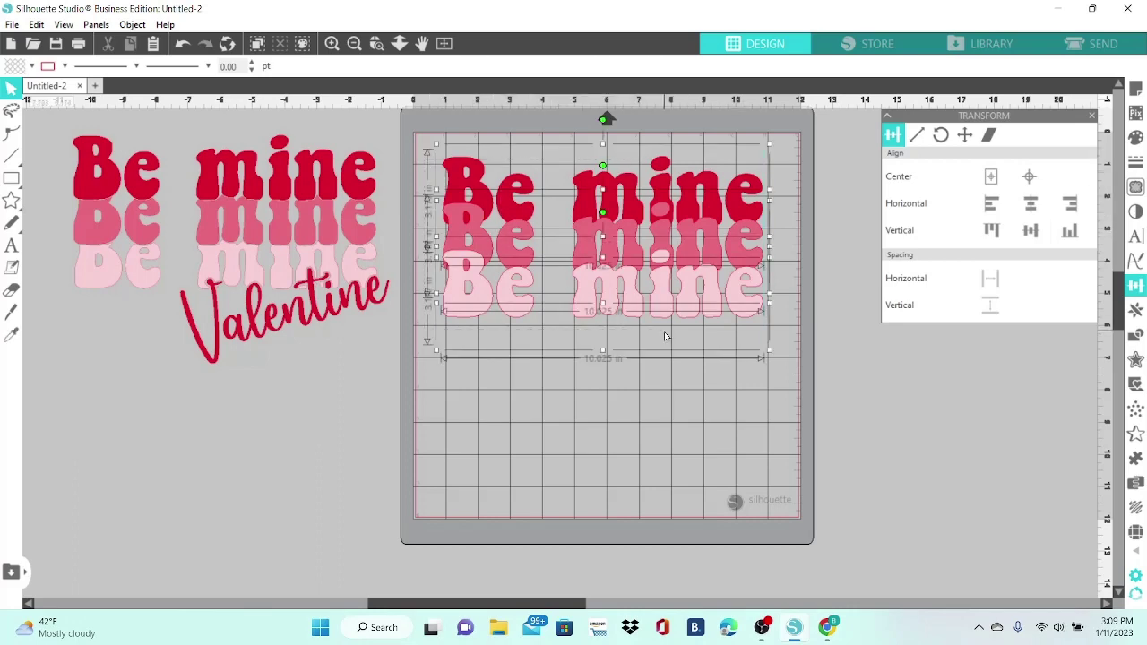
{"action": "left_click", "coordinate": [563, 66]}
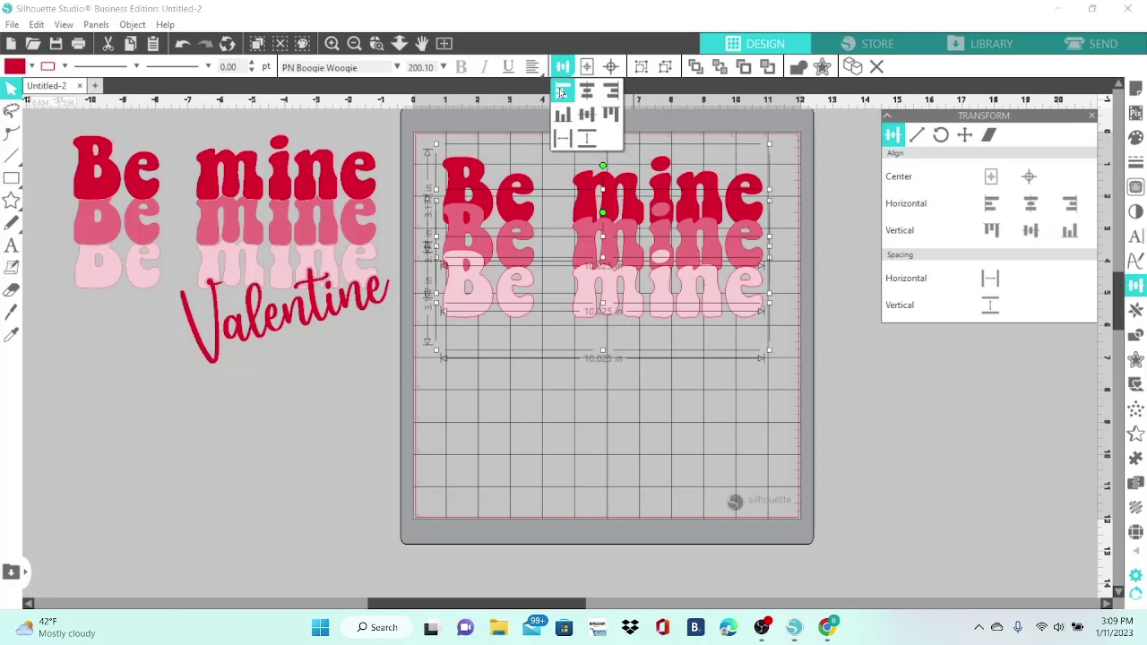
{"action": "left_click", "coordinate": [702, 395]}
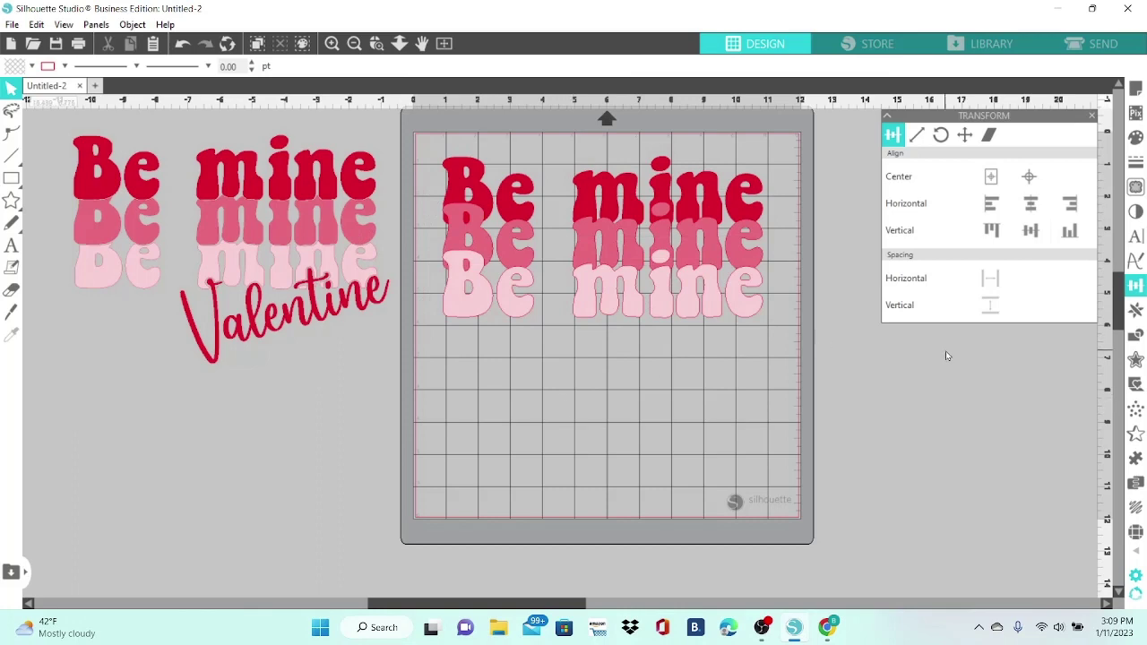
- Send the medium pink "Be mine" line to the back, and send the light pink line to the back behind it
{"action": "left_click", "coordinate": [1135, 337]}
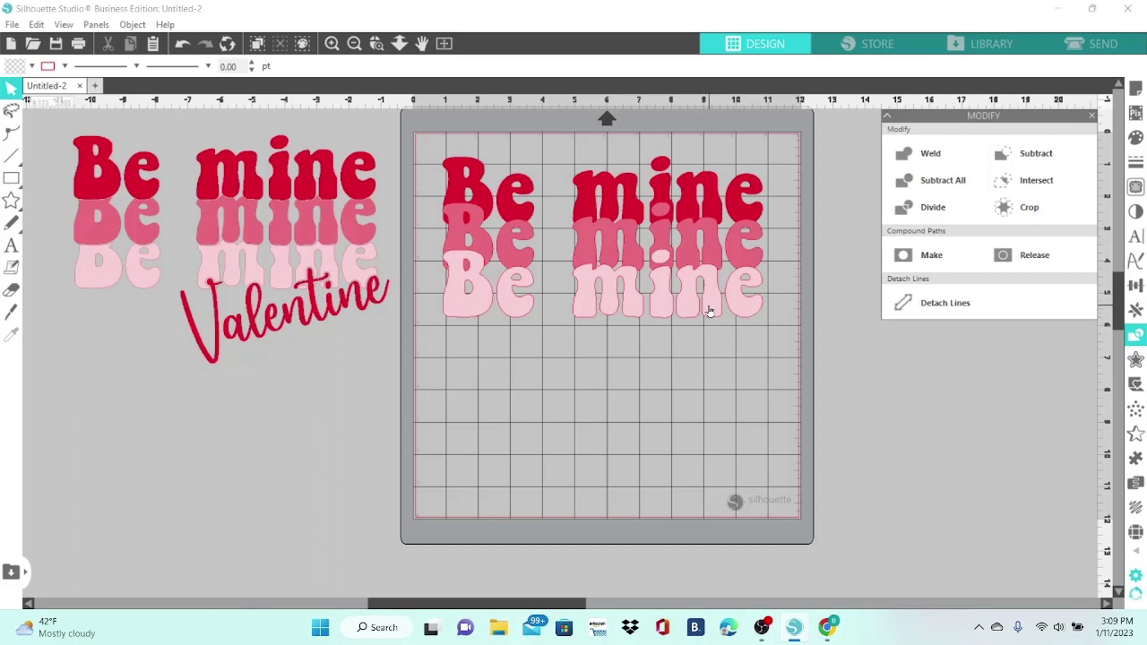
{"action": "left_click", "coordinate": [733, 250]}
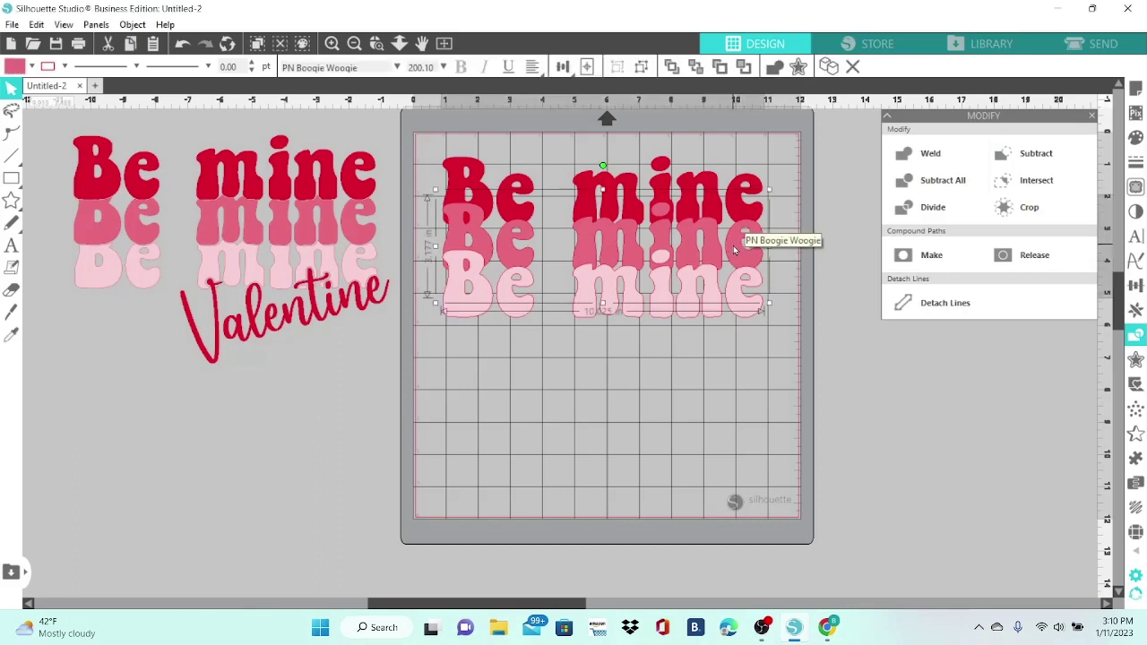
{"action": "right_click", "coordinate": [733, 250]}
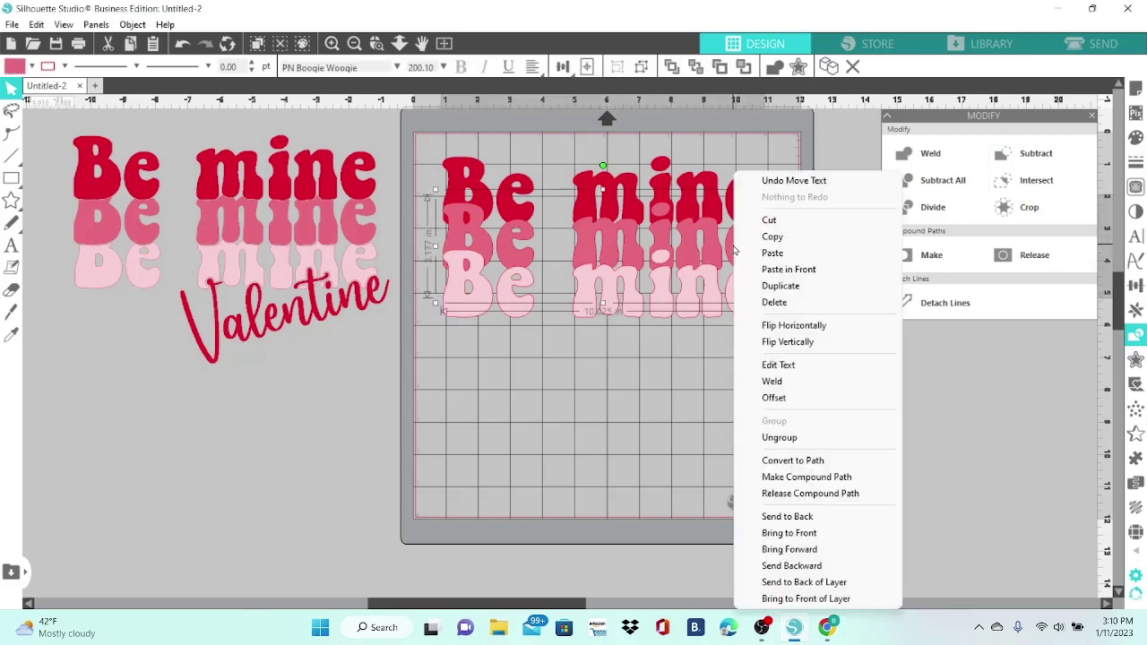
{"action": "left_click", "coordinate": [807, 518]}
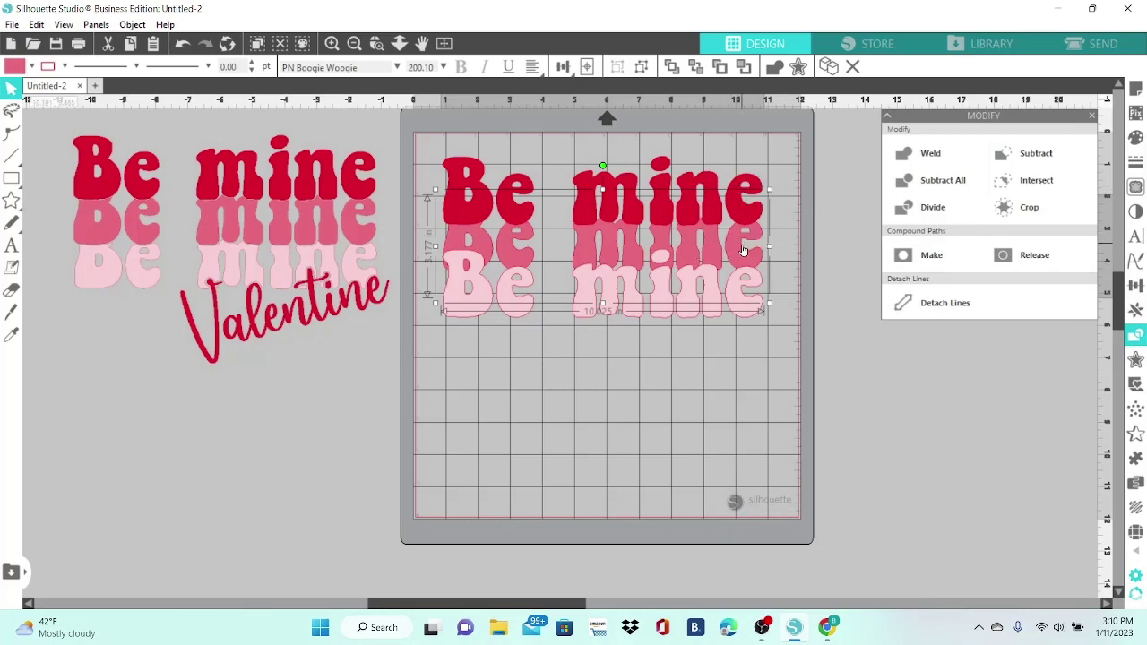
{"action": "right_click", "coordinate": [754, 312]}
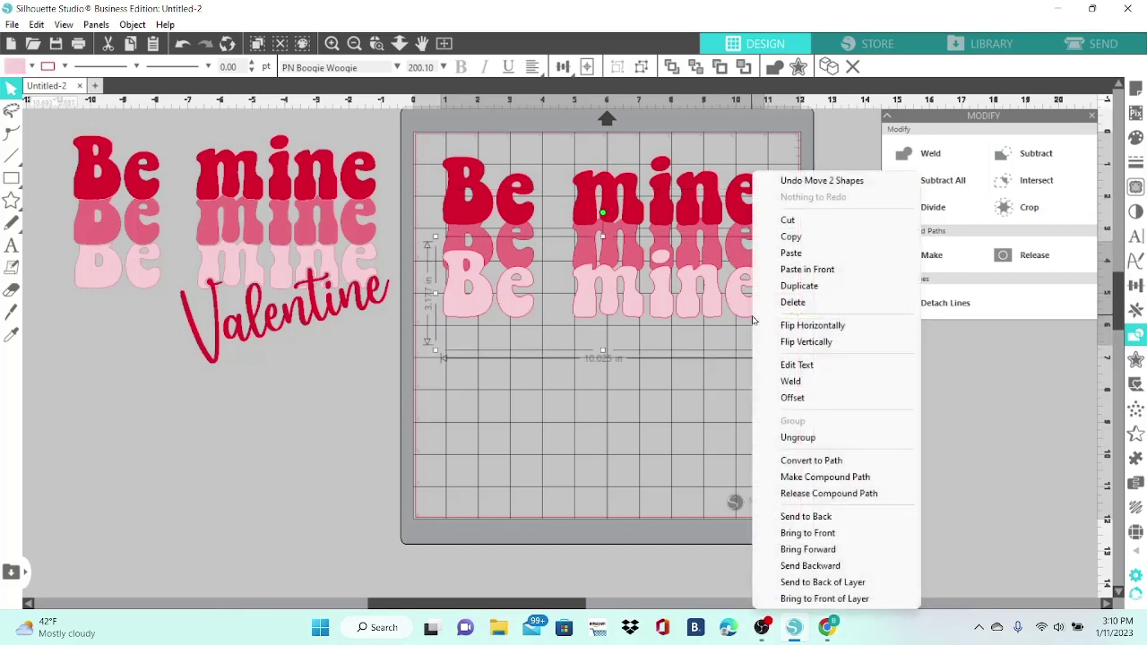
{"action": "left_click", "coordinate": [811, 517]}
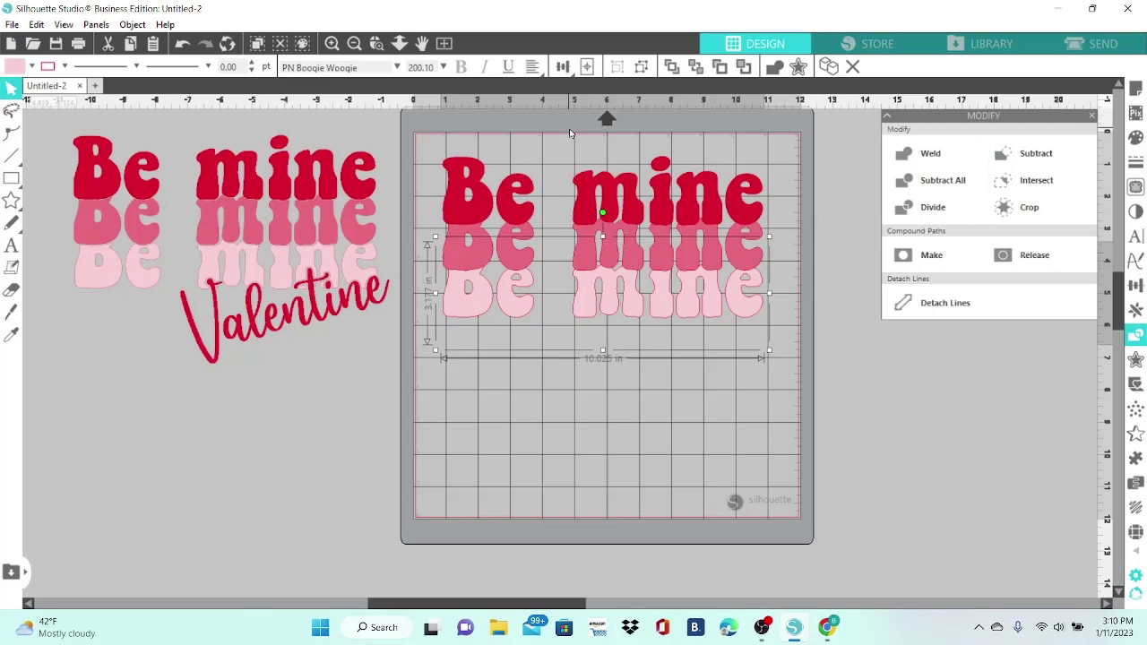
- Apply Subtract All to the red and medium pink "Be mine" lines
{"action": "left_click", "coordinate": [527, 211]}
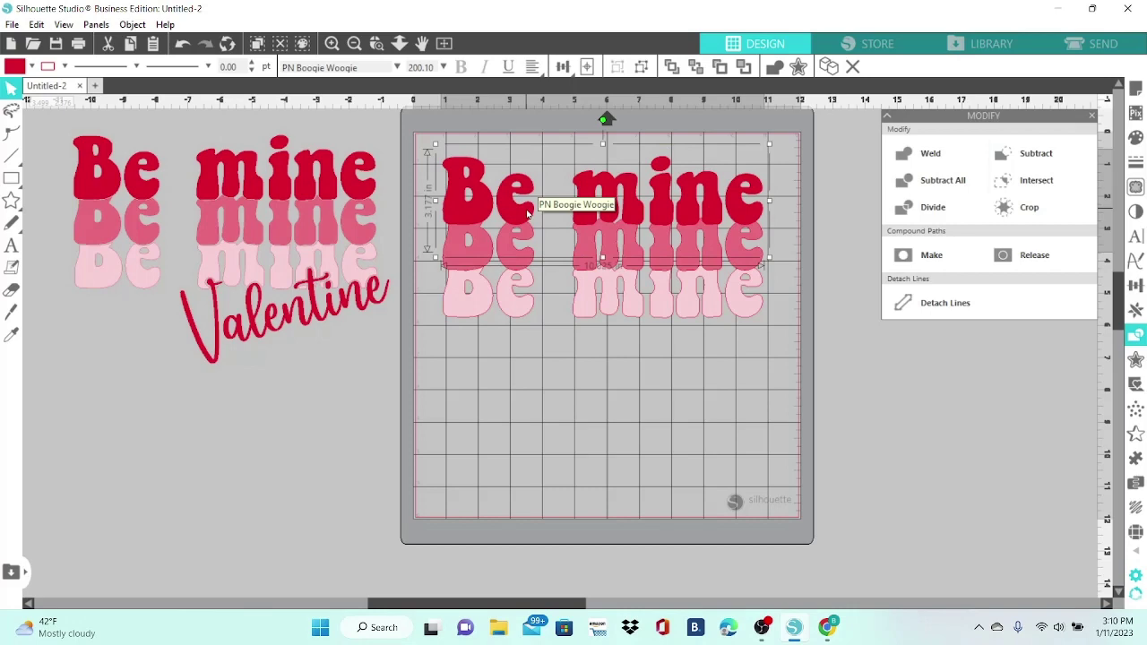
{"action": "left_click", "coordinate": [509, 253], "text": "shift"}
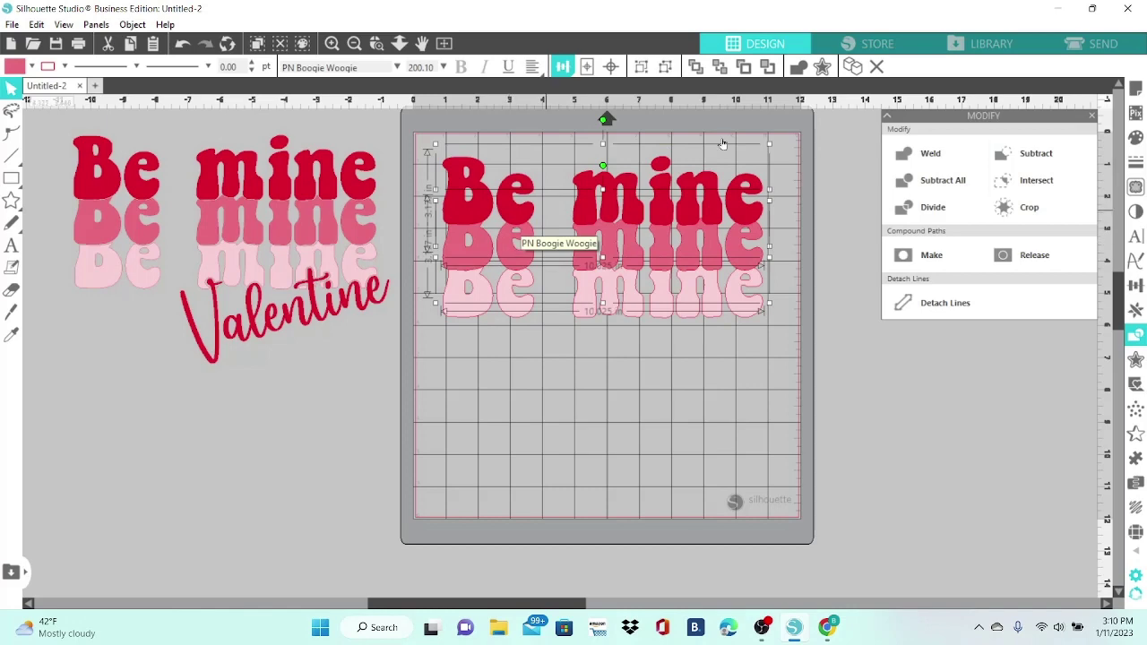
{"action": "left_click", "coordinate": [951, 182]}
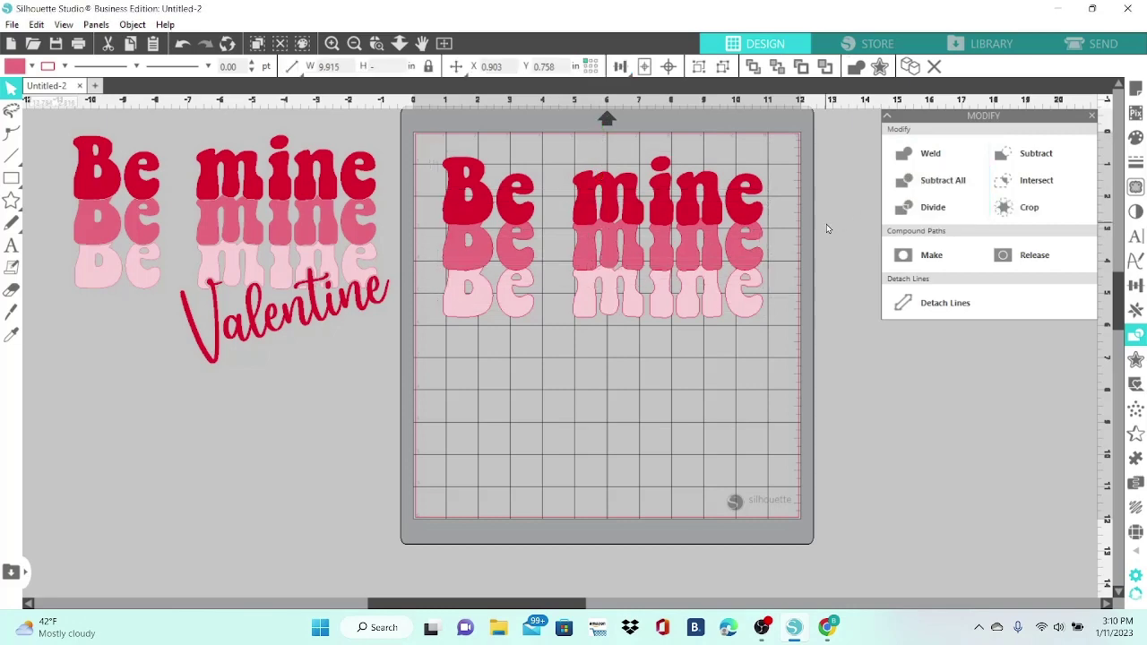
- Move the red "Be mine" line up to check the cut in the medium pink line, and undo the move
{"action": "left_click_drag", "start_coordinate": [750, 219], "coordinate": [754, 204]}
{"action": "left_click", "coordinate": [757, 205]}
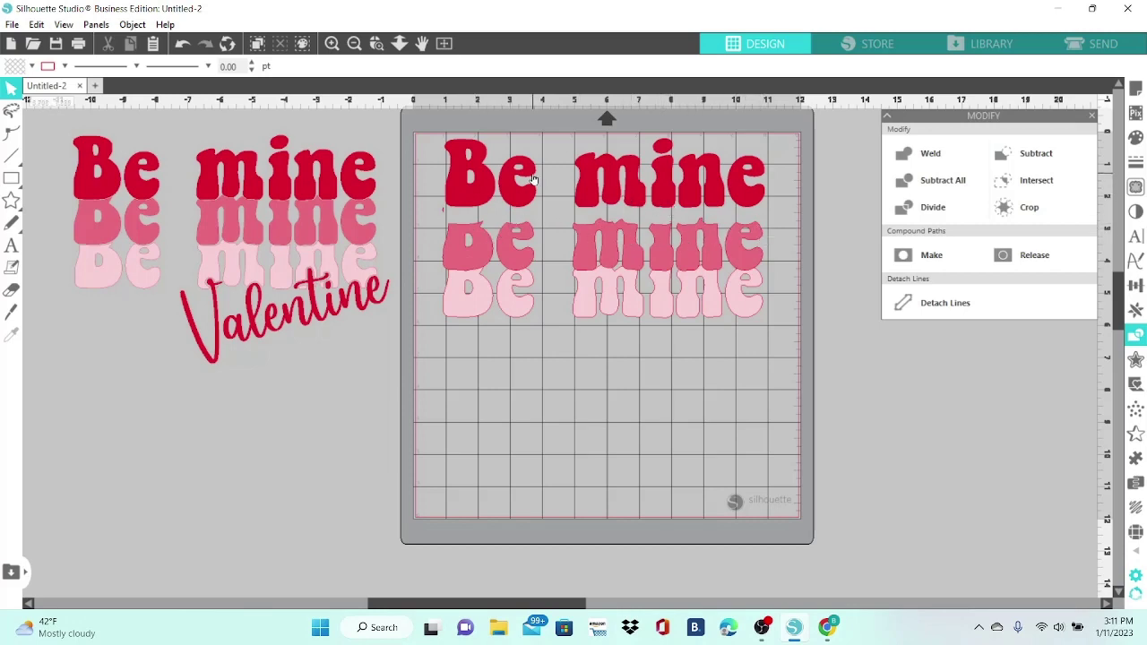
{"action": "left_click", "coordinate": [182, 44]}
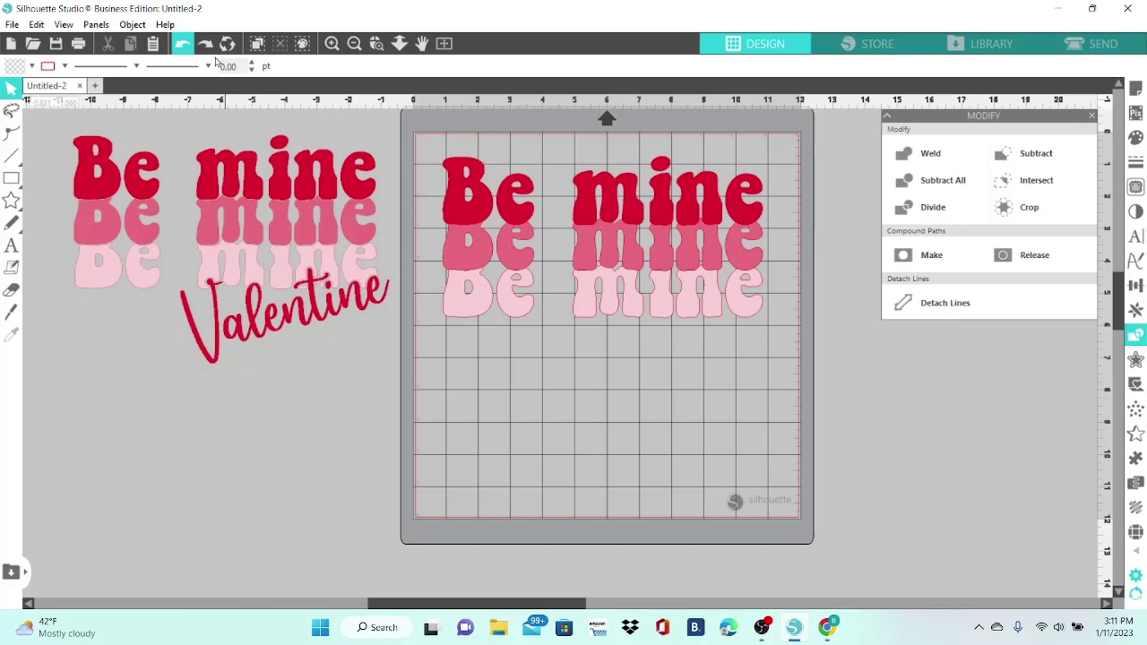
- Apply Subtract All to the medium pink and light pink "Be mine" lines
{"action": "left_click", "coordinate": [481, 265]}
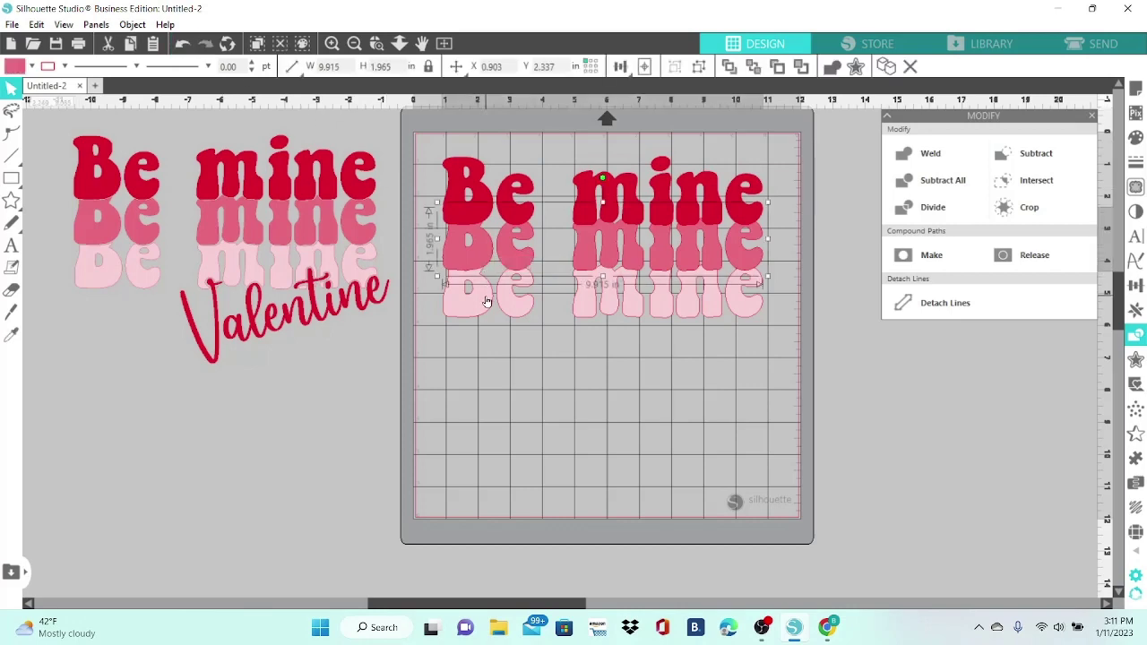
{"action": "left_click", "coordinate": [488, 302], "text": "shift"}
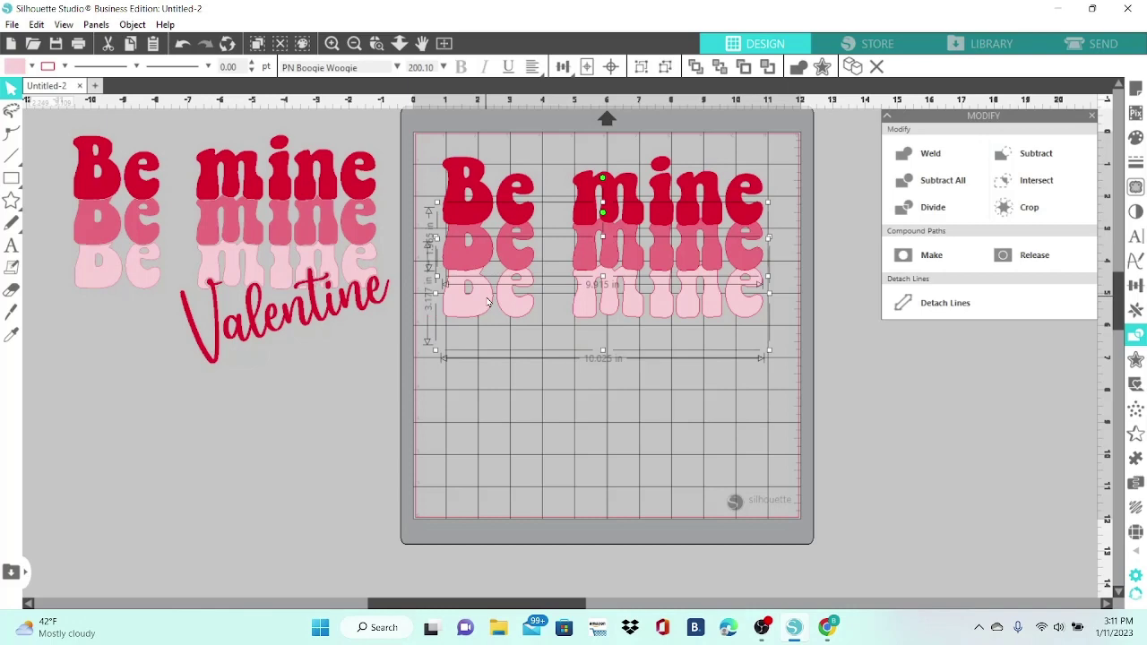
{"action": "left_click", "coordinate": [966, 191]}
{"action": "left_click", "coordinate": [818, 330]}
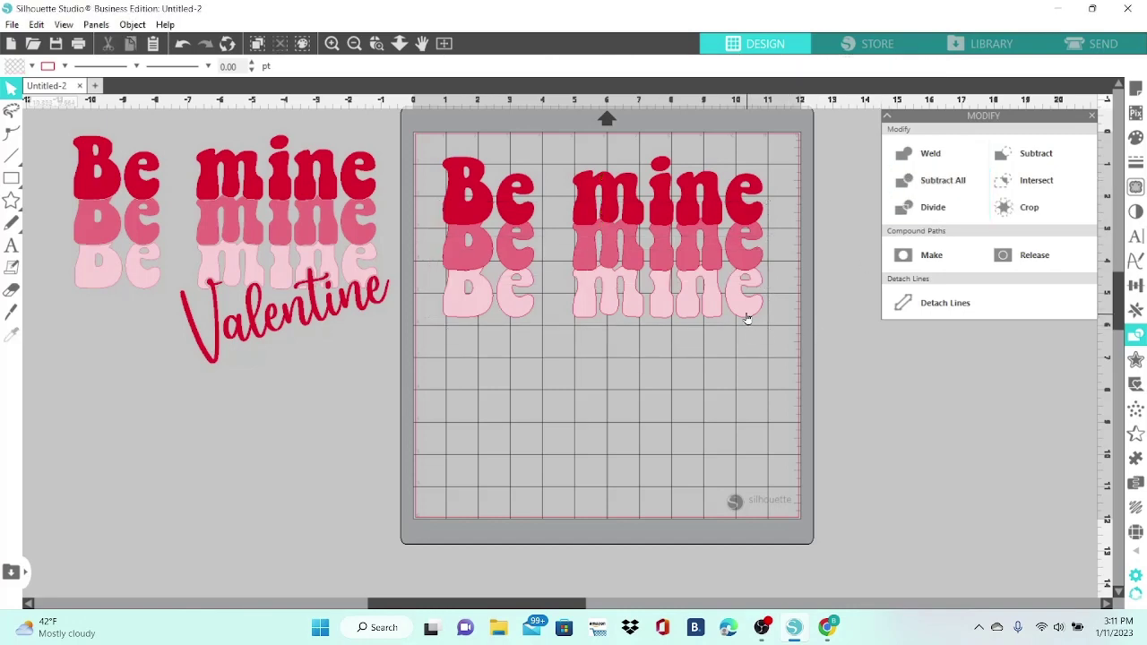
- Move the light pink "Be mine" line down away from the medium pink line to check its cut edge
{"action": "left_click_drag", "start_coordinate": [747, 319], "coordinate": [751, 341]}
{"action": "left_click", "coordinate": [751, 342]}
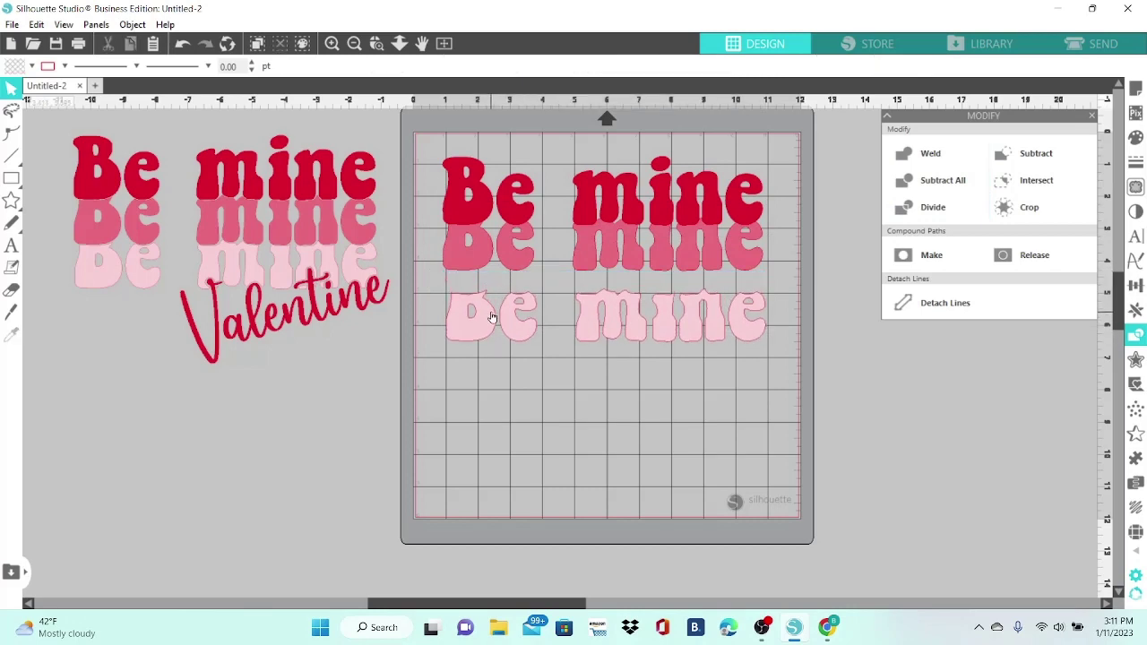
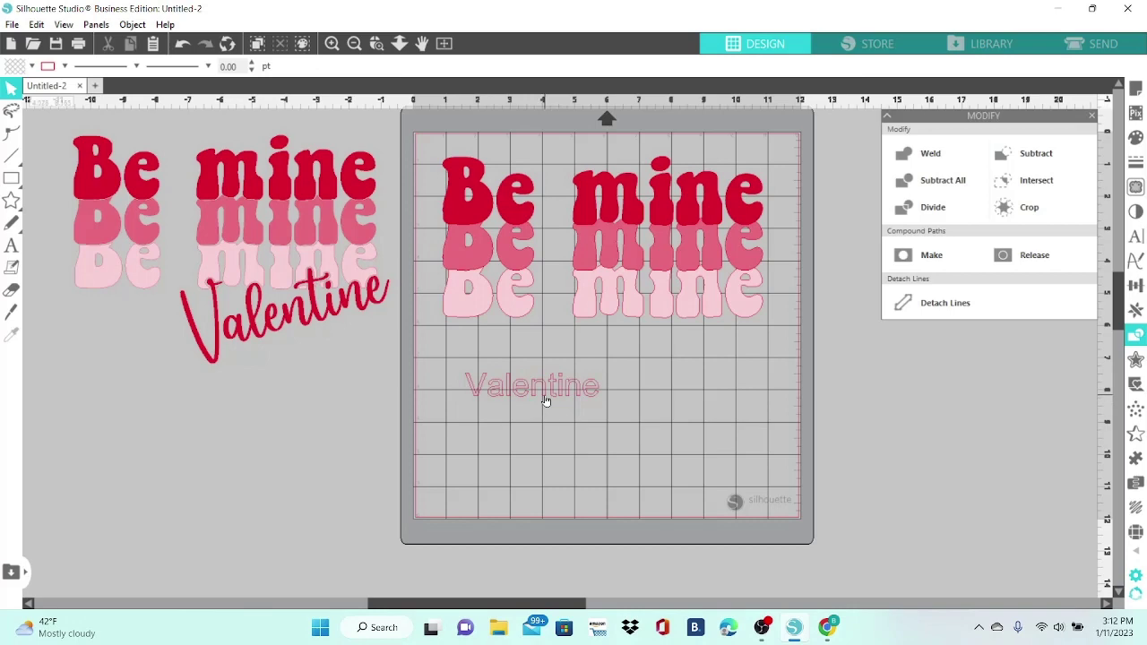
- Fill the "Valentine" text below the stacked lines with the same red as the top "Be mine" line
{"action": "left_click", "coordinate": [548, 401]}
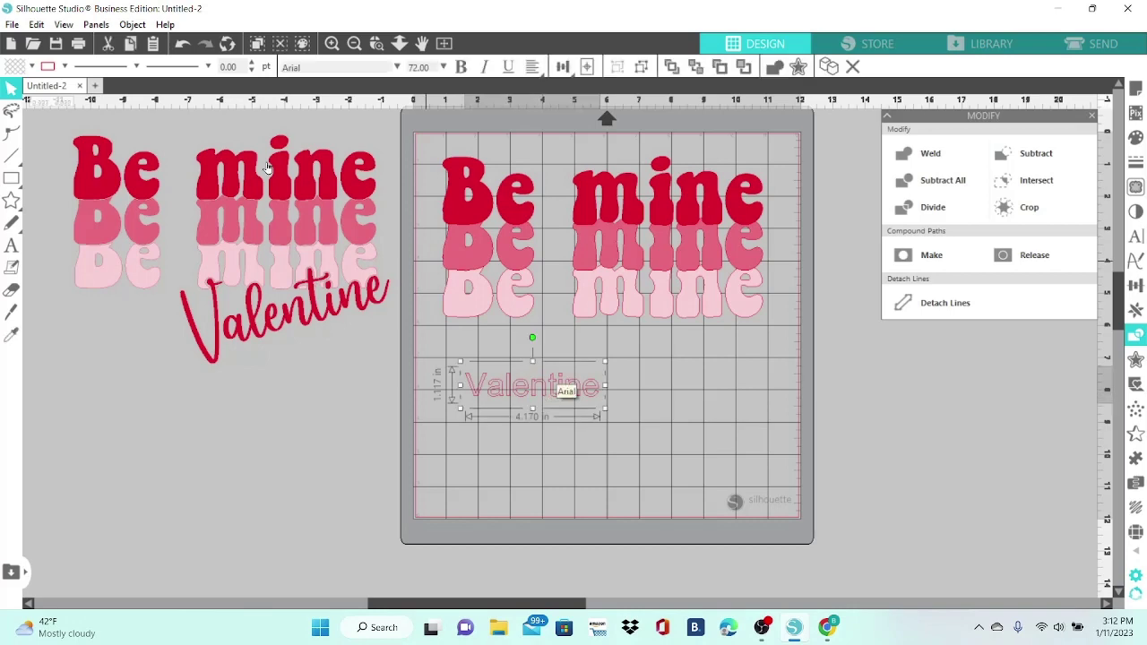
{"action": "left_click", "coordinate": [31, 69]}
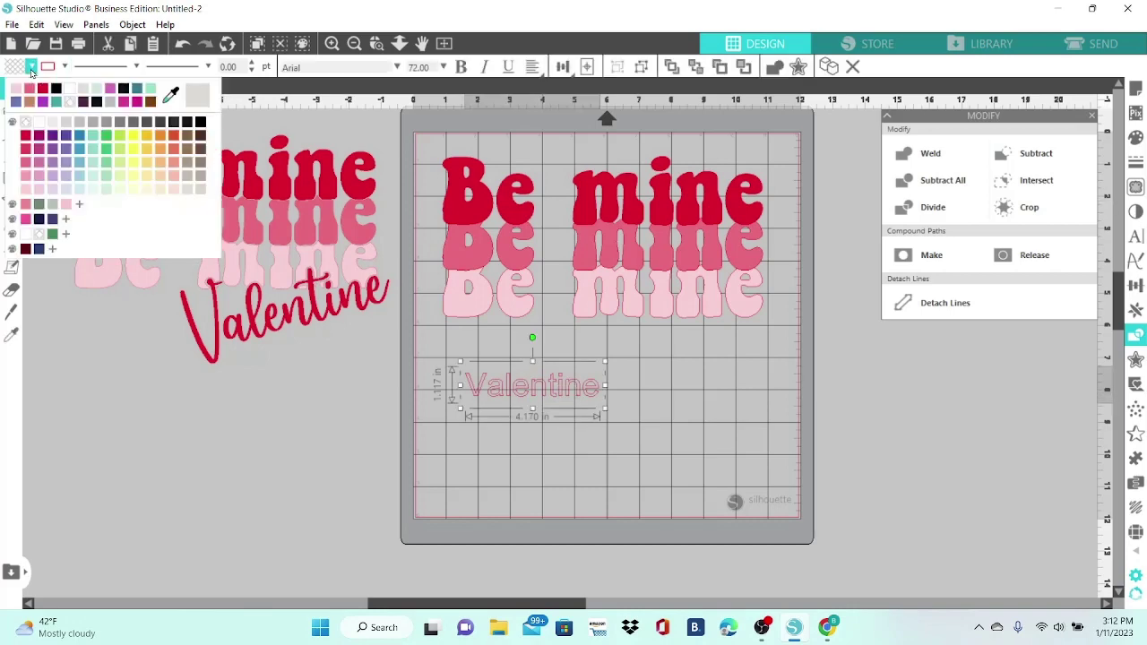
{"action": "left_click", "coordinate": [42, 89]}
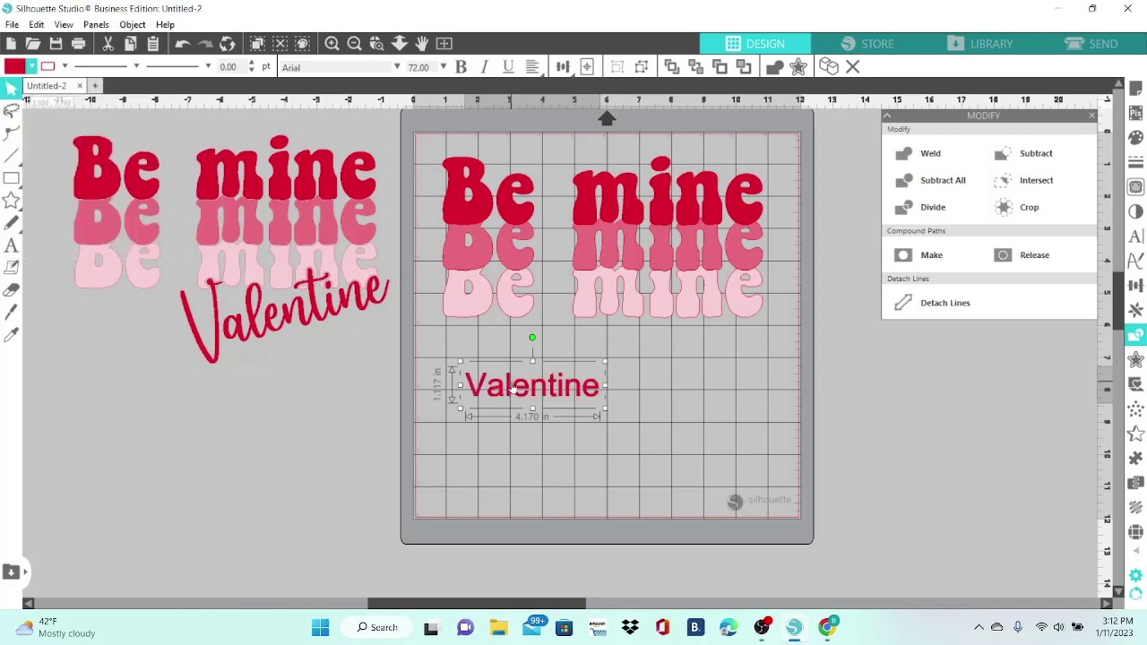
- Set the "Valentine" text to the hey butterfly font and enlarge it proportionally to about 6.5 in wide
{"action": "left_click", "coordinate": [1137, 238]}
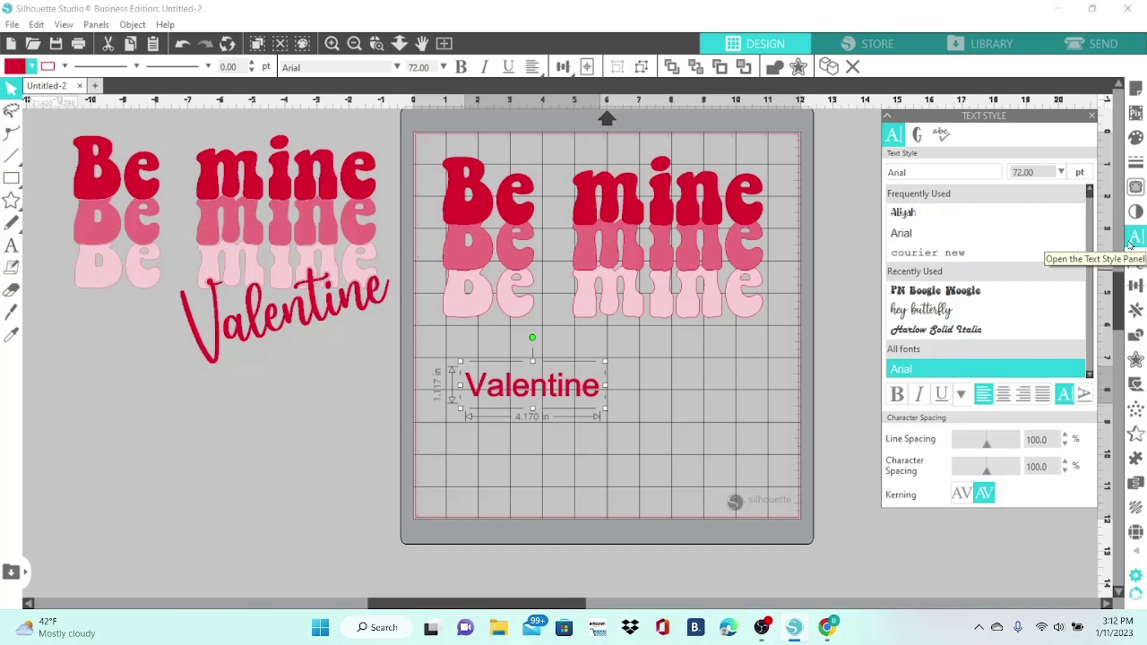
{"action": "left_click", "coordinate": [931, 310]}
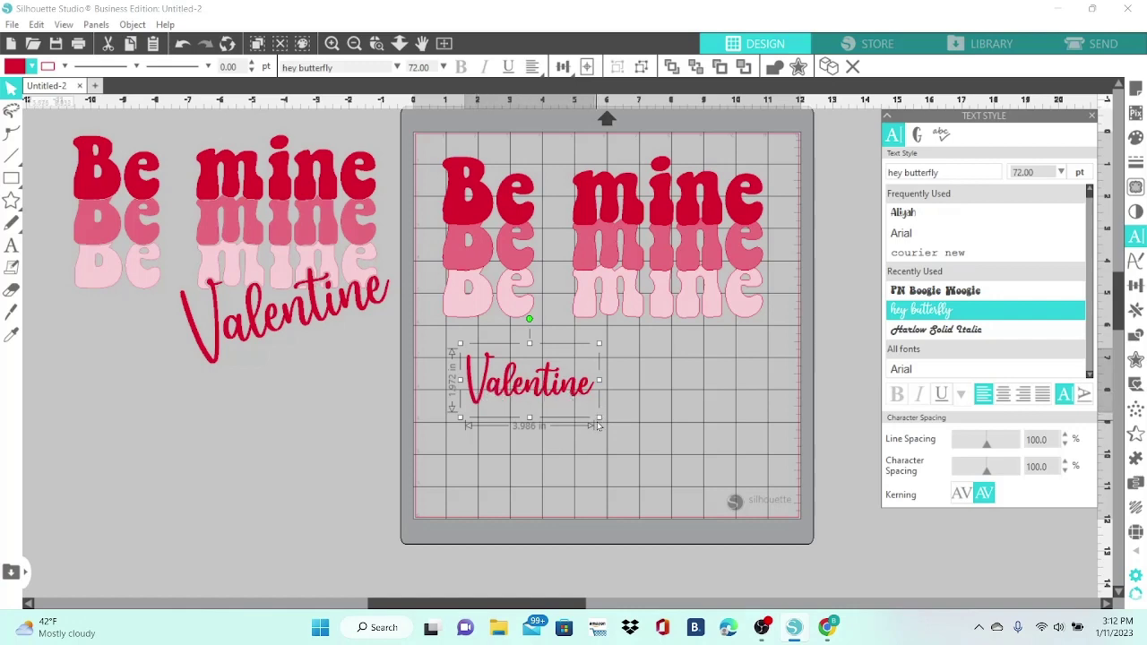
{"action": "left_click_drag", "start_coordinate": [599, 416], "coordinate": [677, 468]}
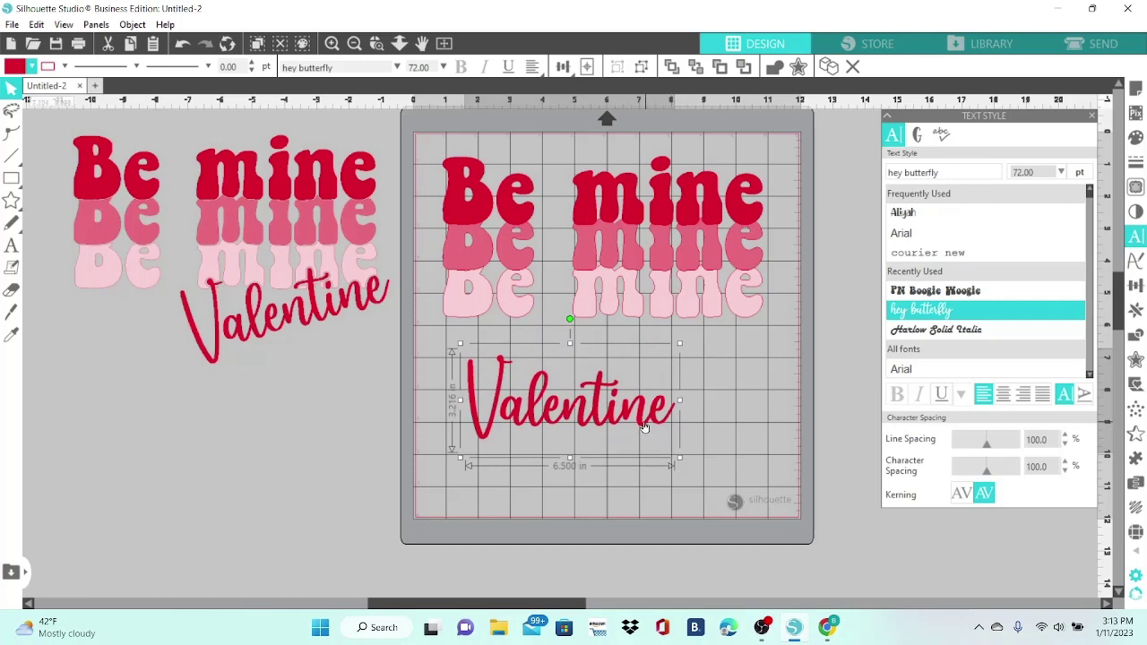
- Rotate "Valentine" counterclockwise to match the sample's upward slant, and place it over the lower edge of the light pink "mine"
{"action": "left_click_drag", "start_coordinate": [643, 428], "coordinate": [368, 443]}
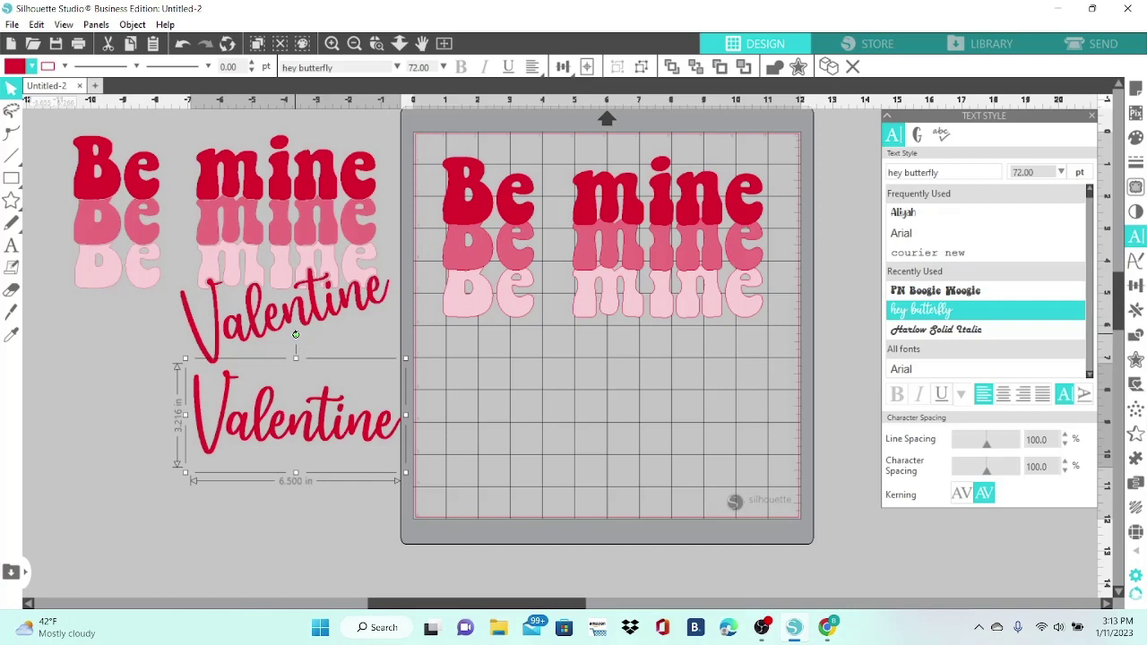
{"action": "left_click_drag", "start_coordinate": [295, 334], "coordinate": [269, 341]}
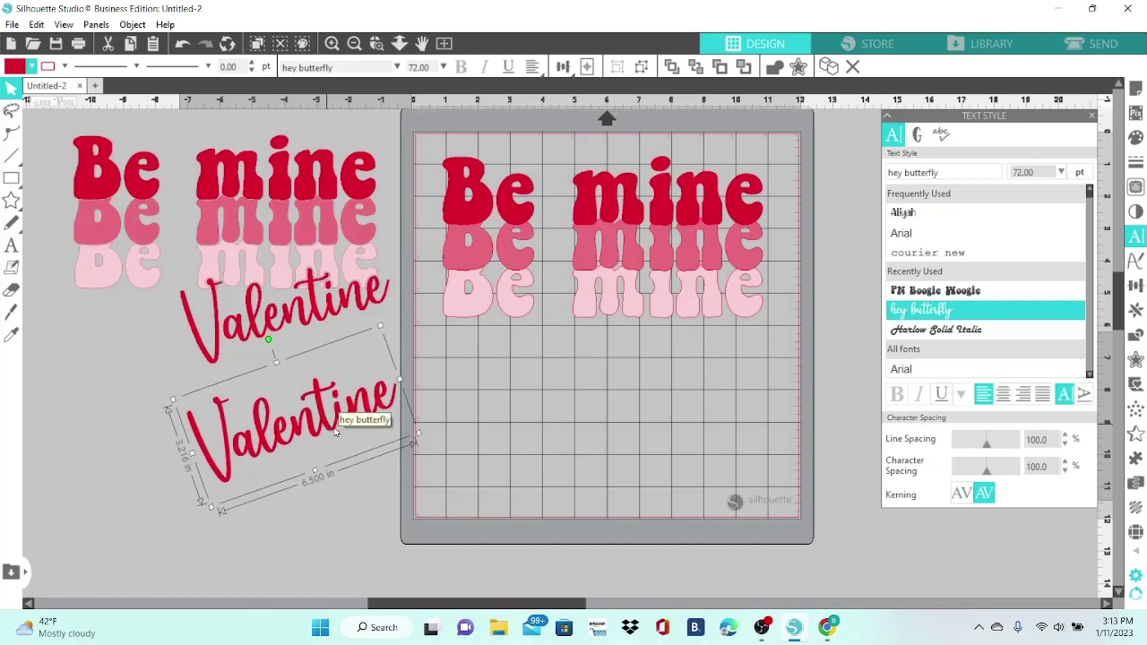
{"action": "left_click_drag", "start_coordinate": [327, 431], "coordinate": [708, 352]}
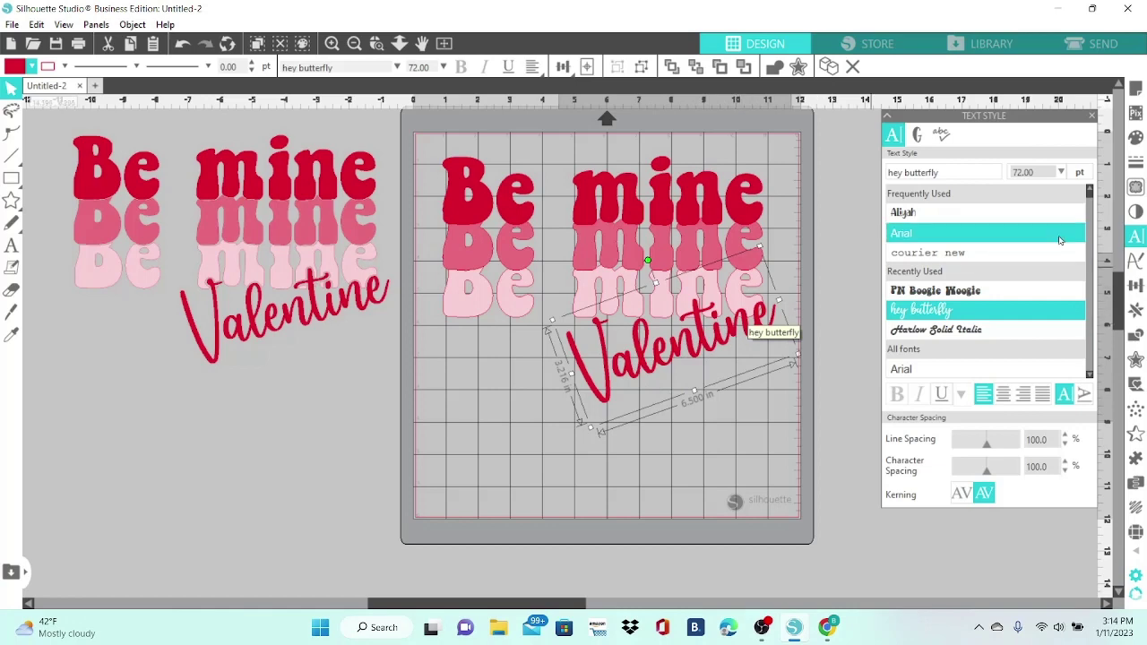
- Create a 0.020 in offset around the "Valentine" text with rounded corners, and group the offset outlines
{"action": "left_click", "coordinate": [1135, 360]}
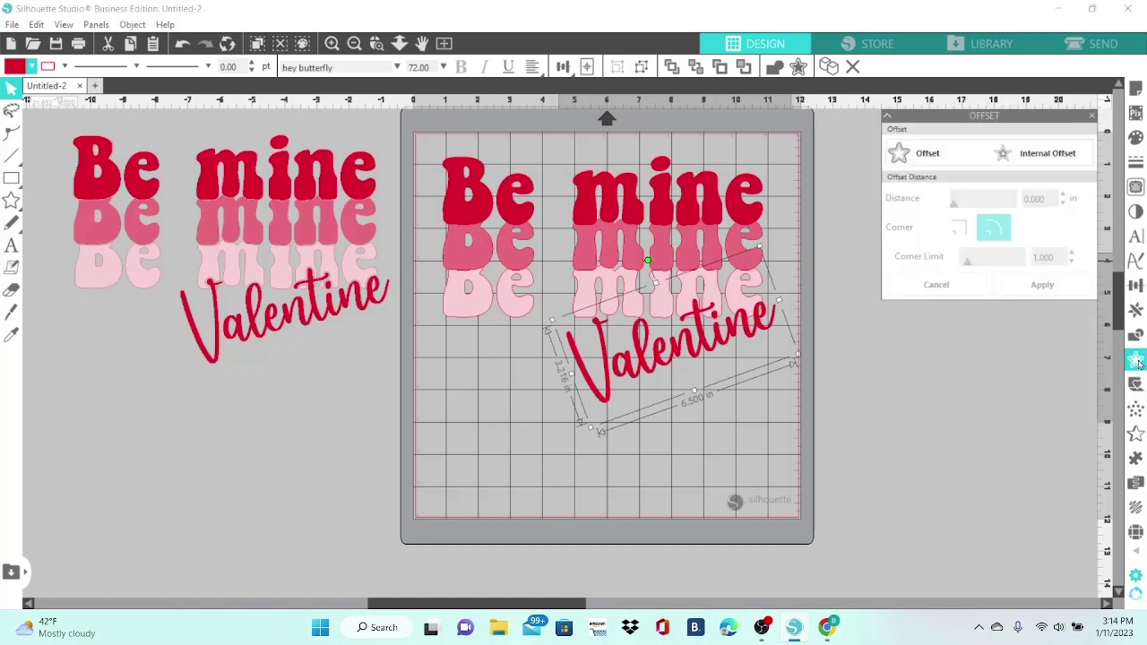
{"action": "left_click", "coordinate": [934, 160]}
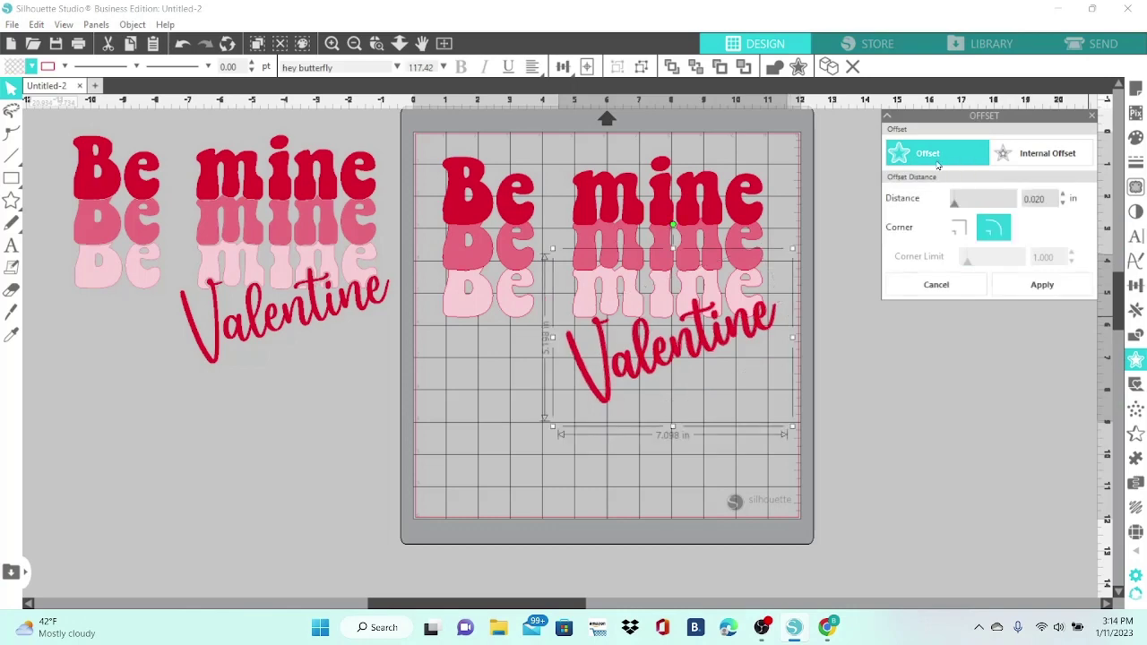
{"action": "scroll", "coordinate": [1031, 200], "scroll_direction": "down", "scroll_amount": 1}
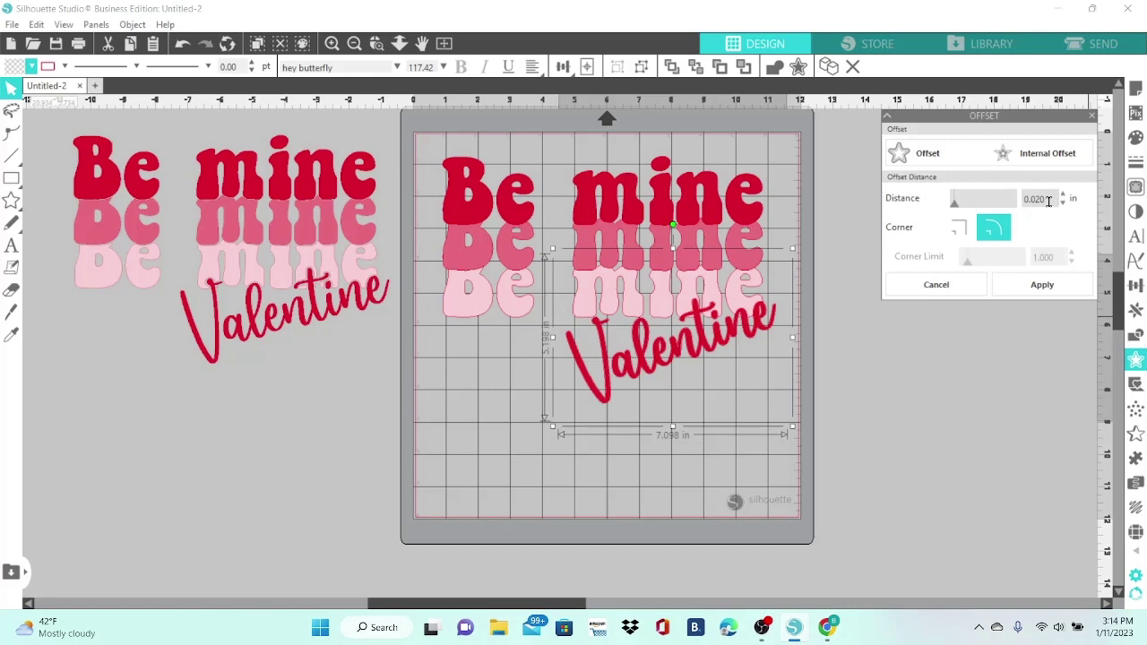
{"action": "left_click", "coordinate": [1042, 284]}
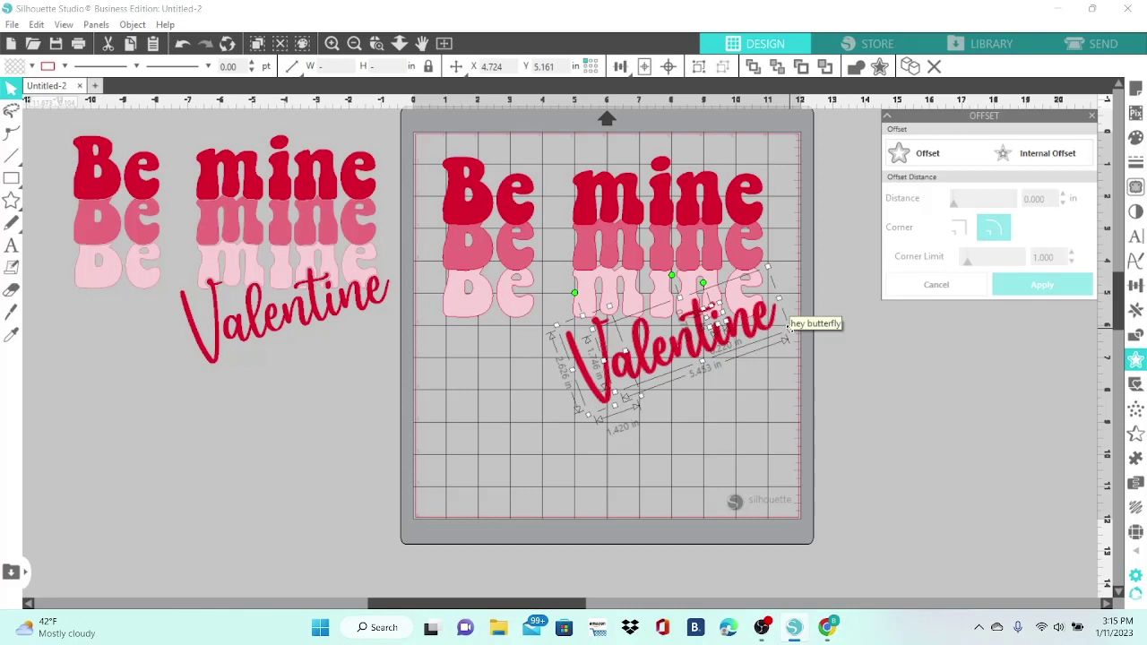
{"action": "right_click", "coordinate": [789, 333]}
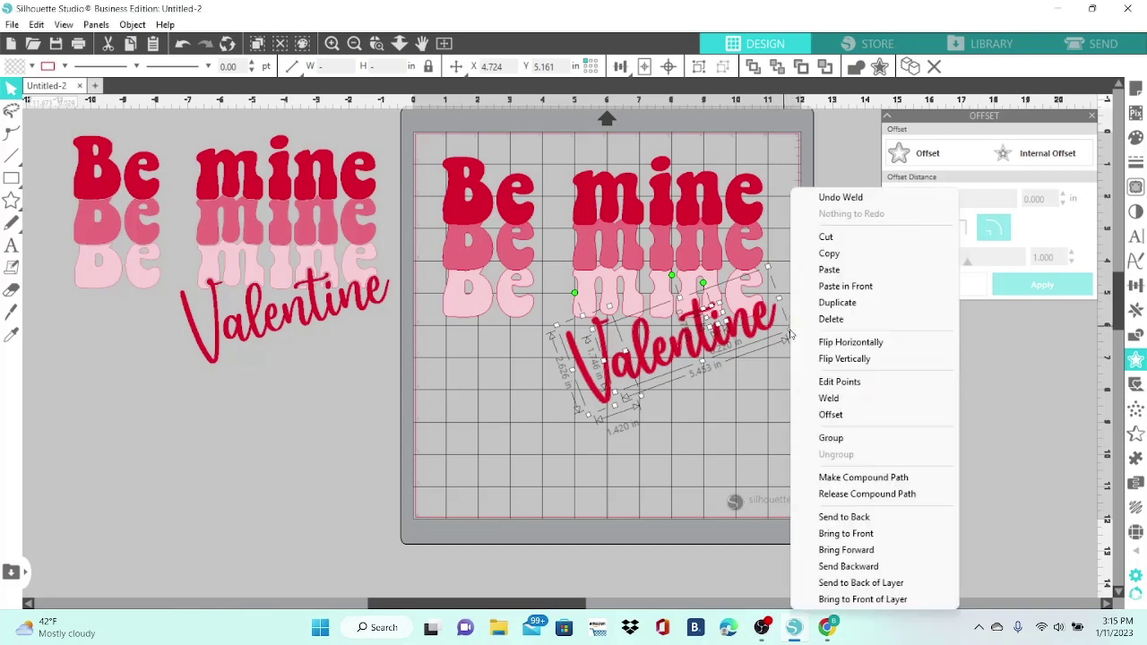
{"action": "left_click", "coordinate": [881, 438]}
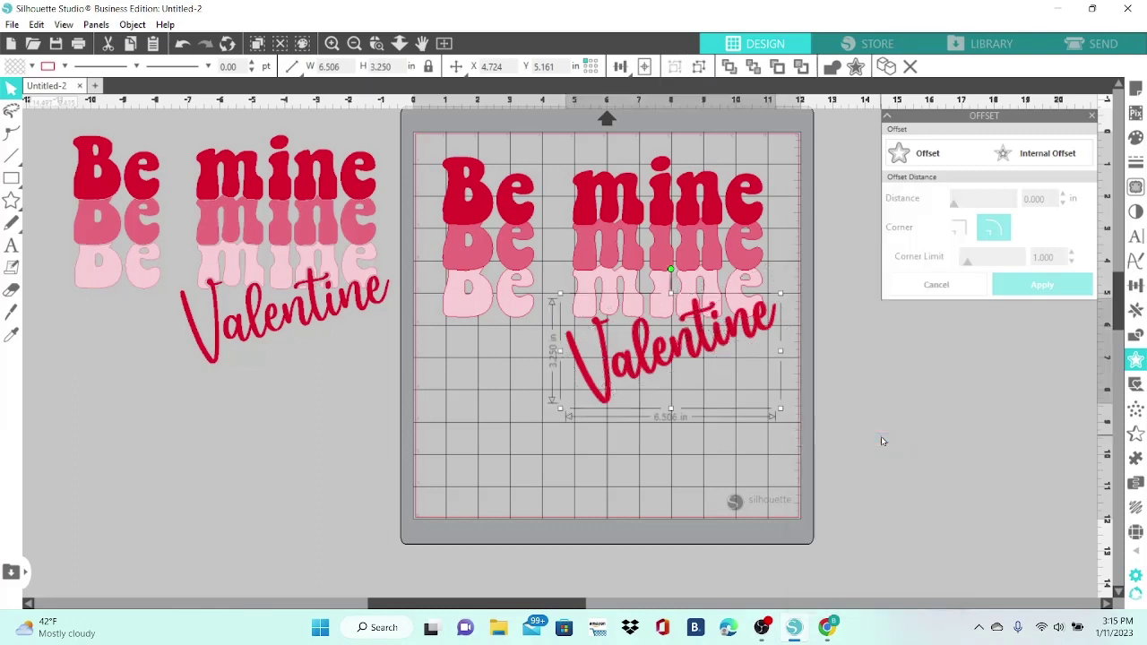
{"action": "left_click", "coordinate": [755, 411]}
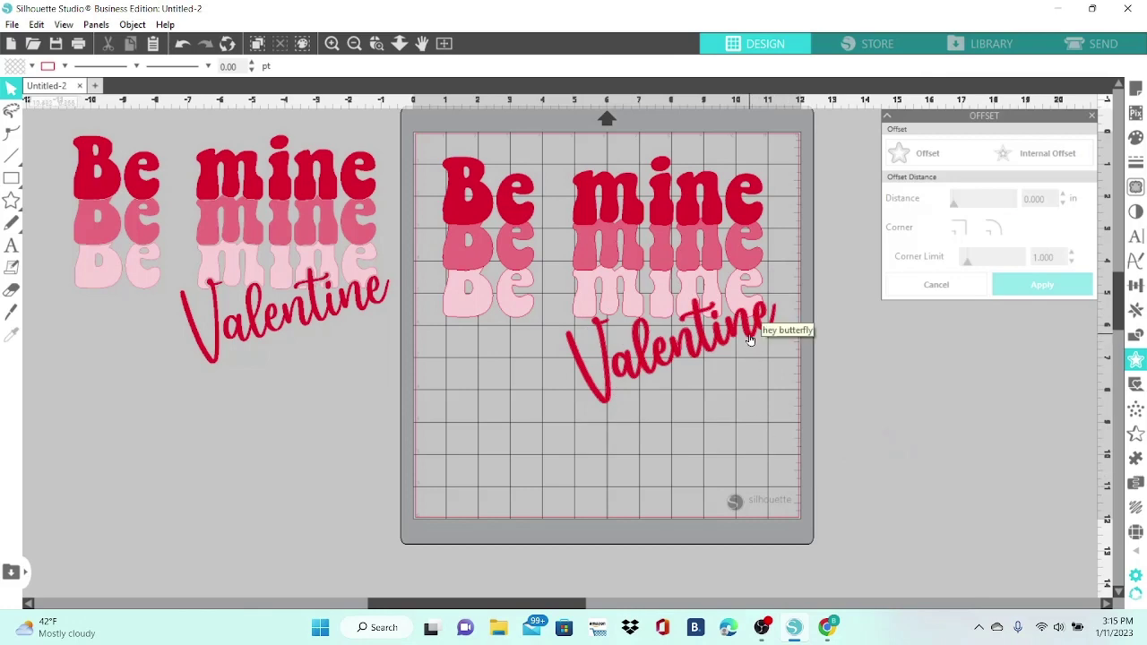
- Move the red "Valentine" off the mat, and apply Subtract All to its offset outline and the light pink "Be mine" line
{"action": "left_click_drag", "start_coordinate": [750, 339], "coordinate": [986, 450]}
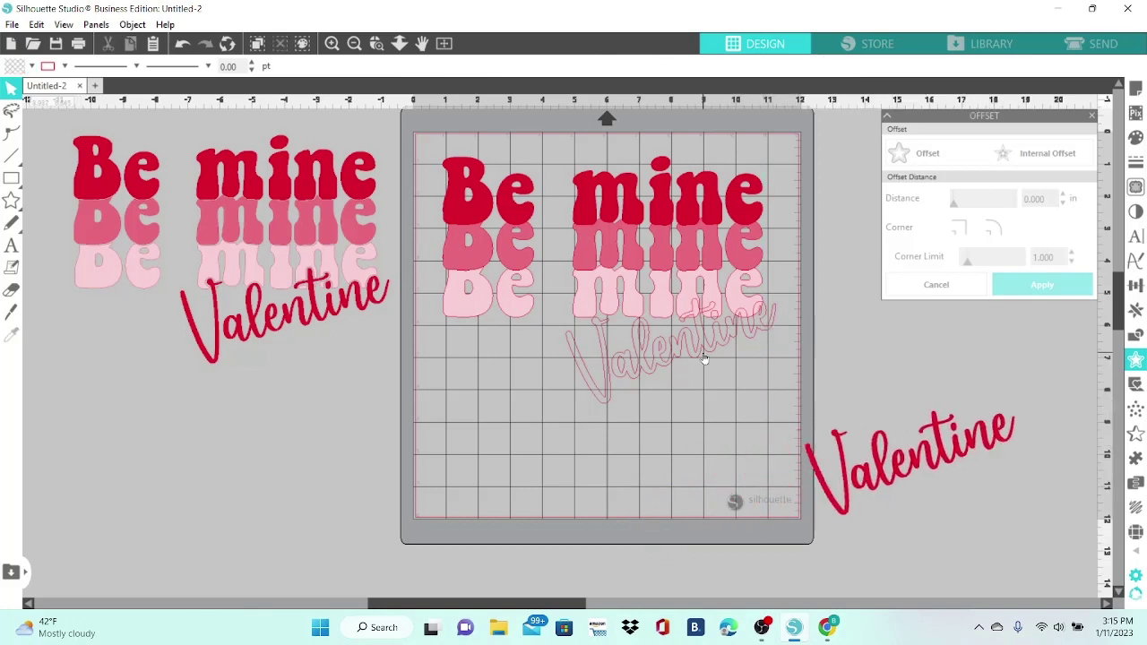
{"action": "left_click", "coordinate": [753, 341]}
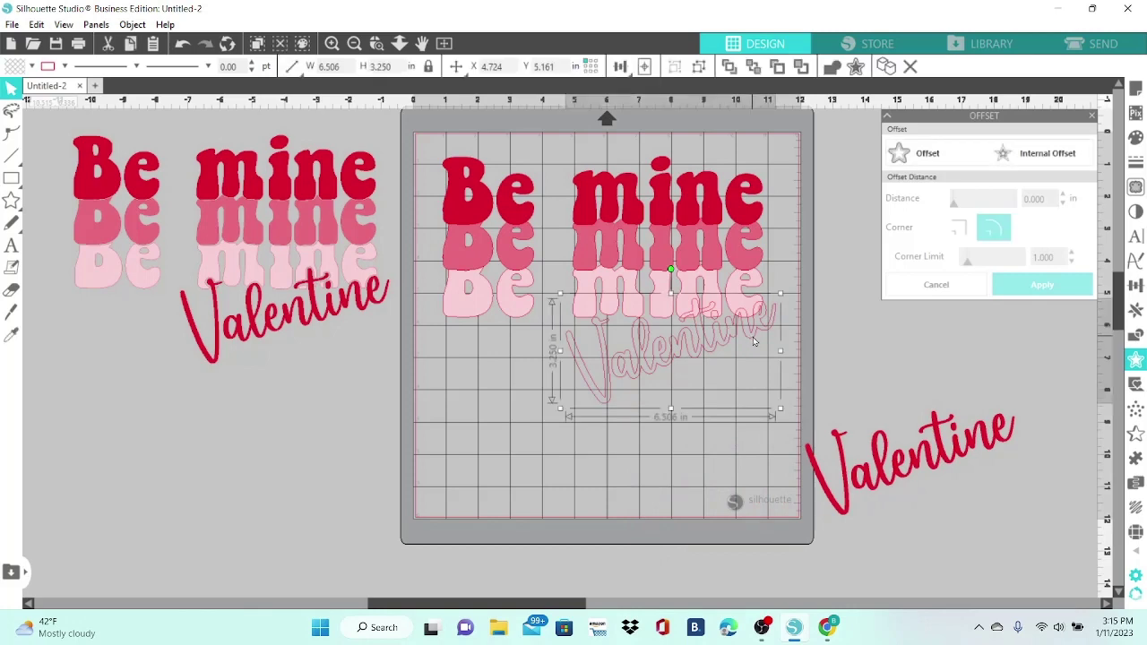
{"action": "left_click", "coordinate": [522, 311]}
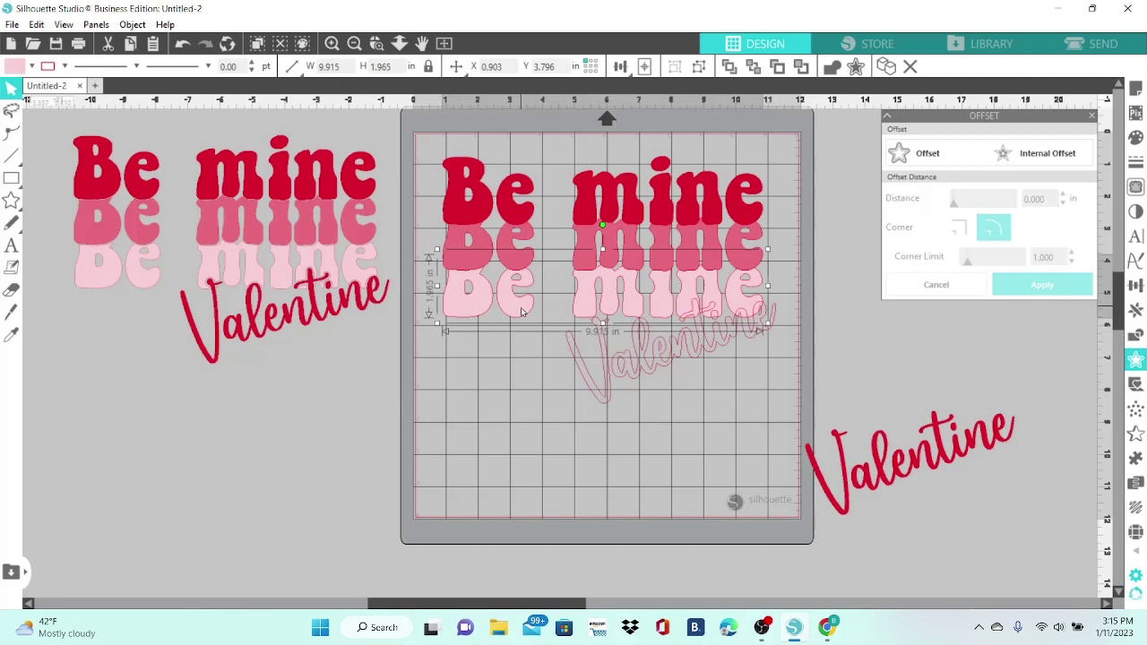
{"action": "left_click", "coordinate": [616, 372], "text": "shift"}
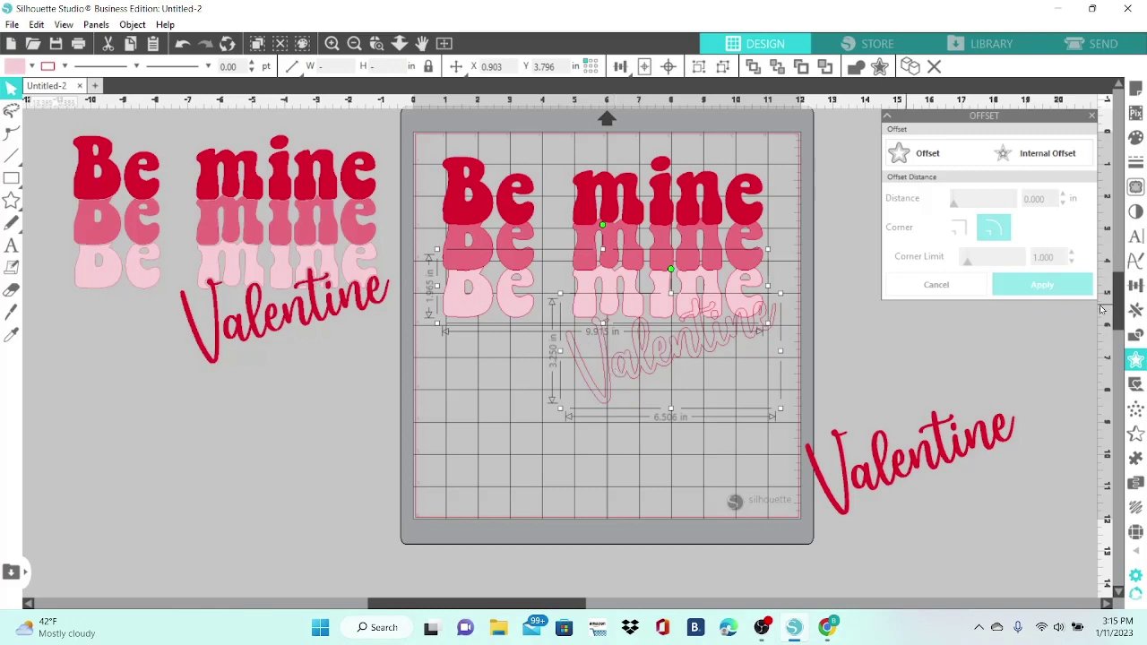
{"action": "left_click", "coordinate": [1138, 339]}
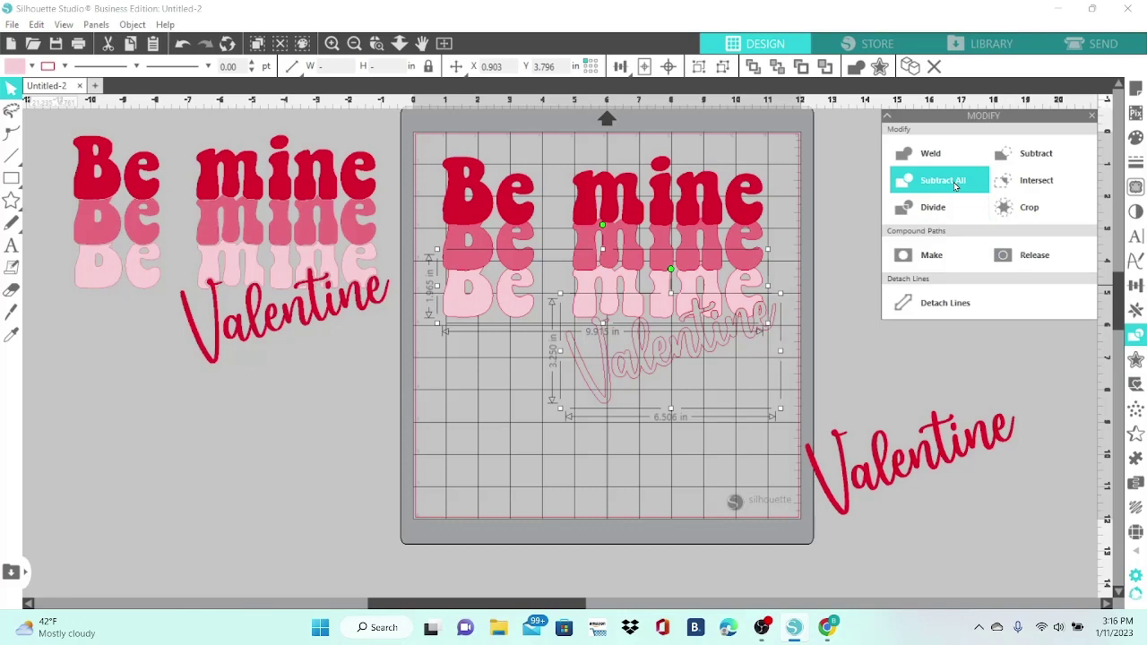
{"action": "left_click", "coordinate": [831, 384]}
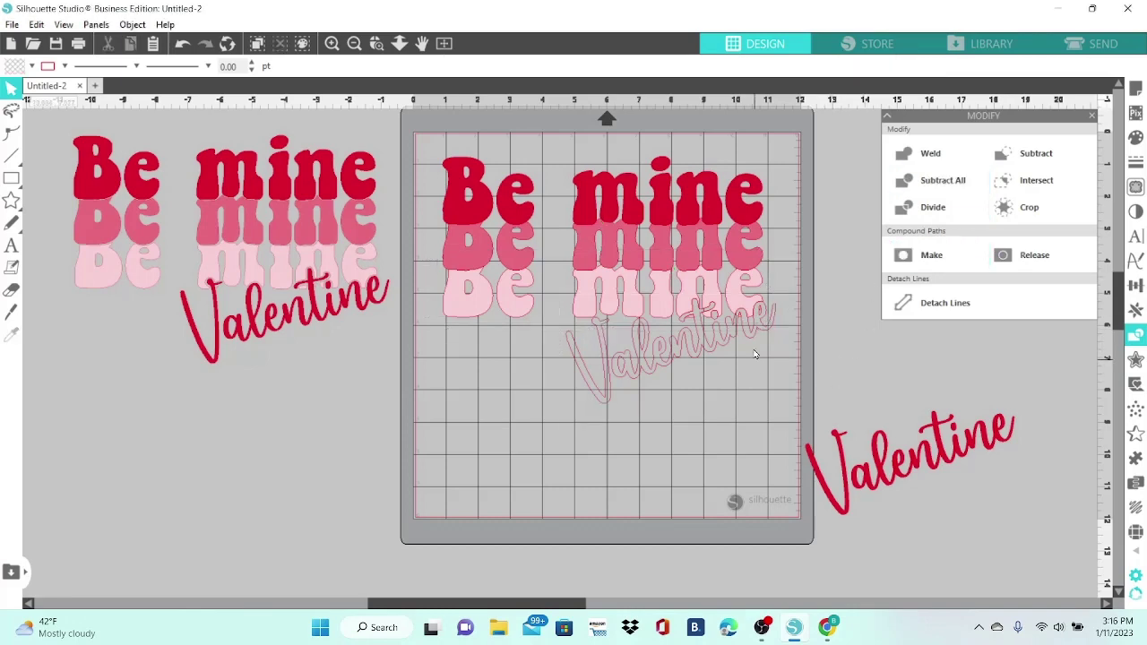
- Move the "Valentine" offset outline off the mat, and fit the red "Valentine" back into the cutout in the light pink line
{"action": "left_click_drag", "start_coordinate": [745, 350], "coordinate": [205, 491]}
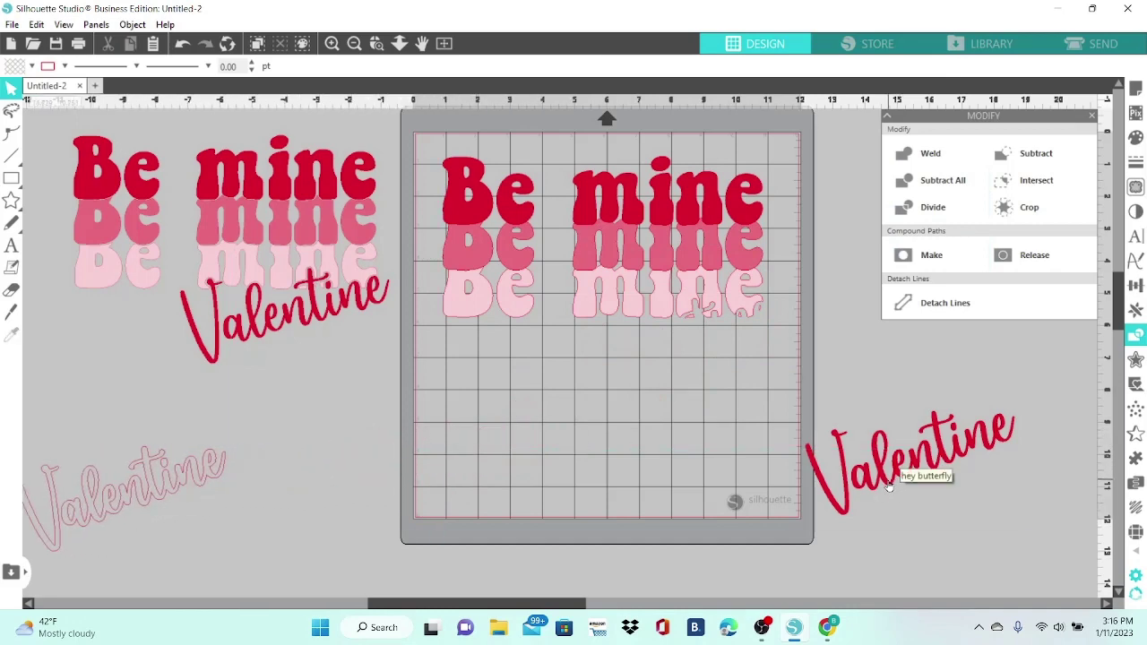
{"action": "left_click_drag", "start_coordinate": [889, 485], "coordinate": [651, 374]}
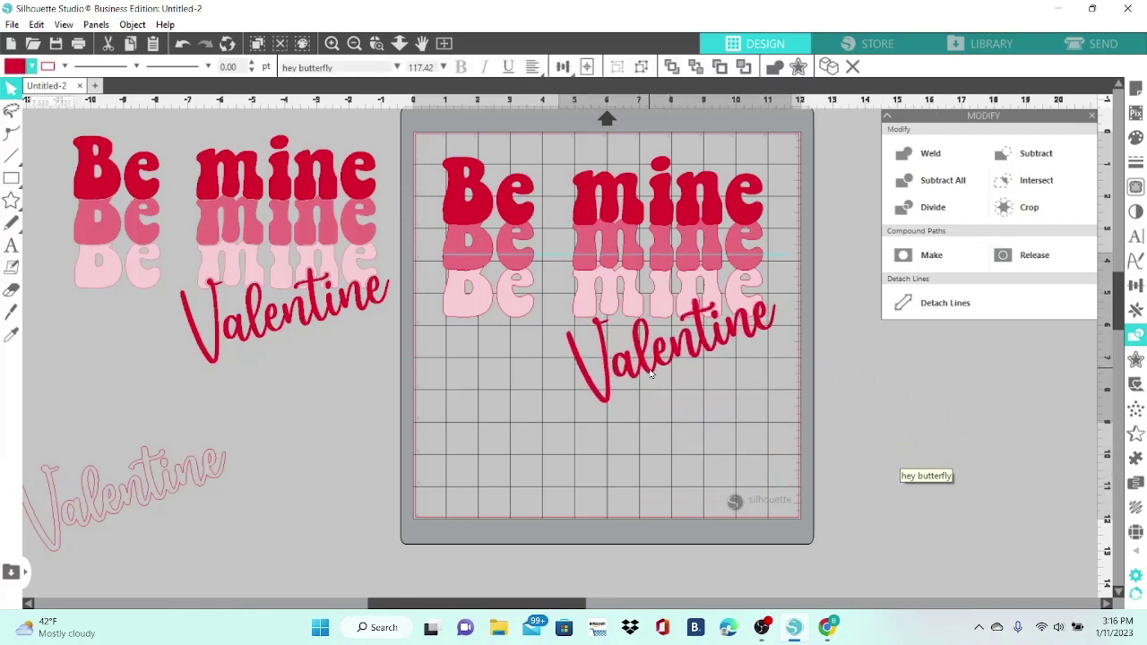
{"action": "key", "text": "Escape"}
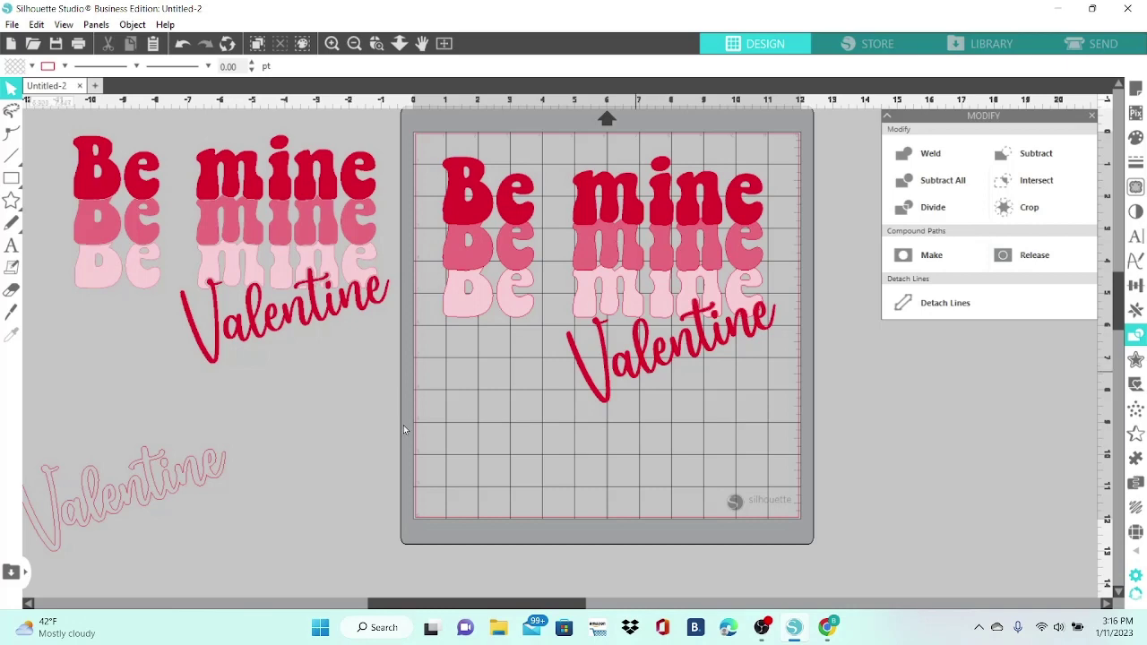
- Delete the leftover "Valentine" offset outline and the grouped sample design beside the mat
{"action": "right_click", "coordinate": [210, 479]}
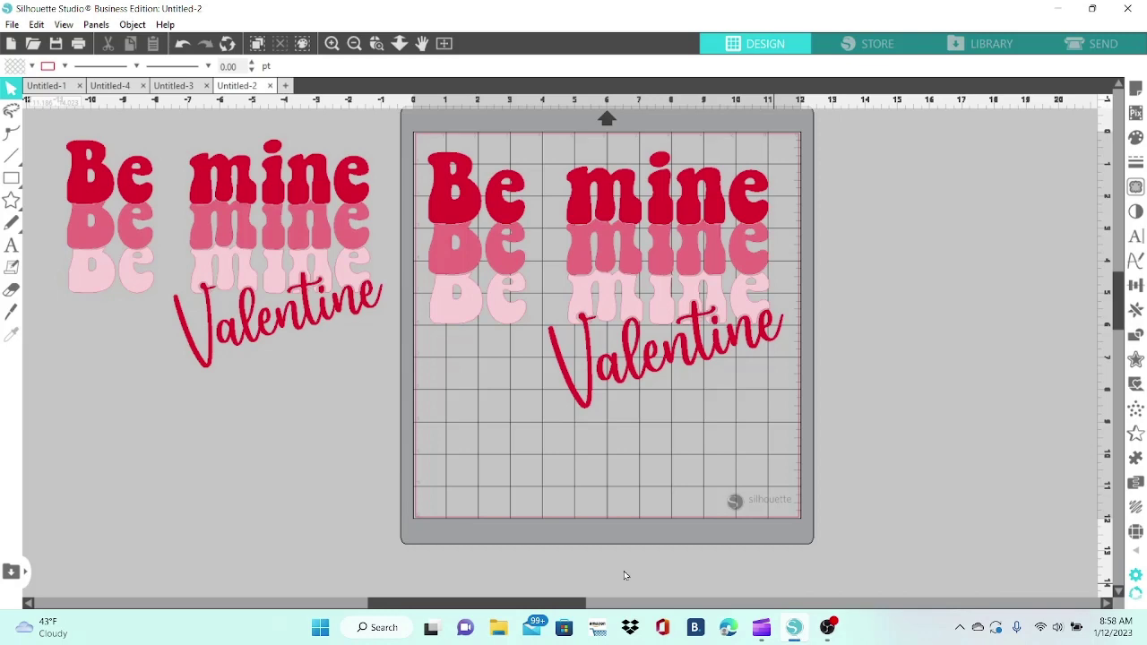
{"action": "right_click", "coordinate": [297, 308]}
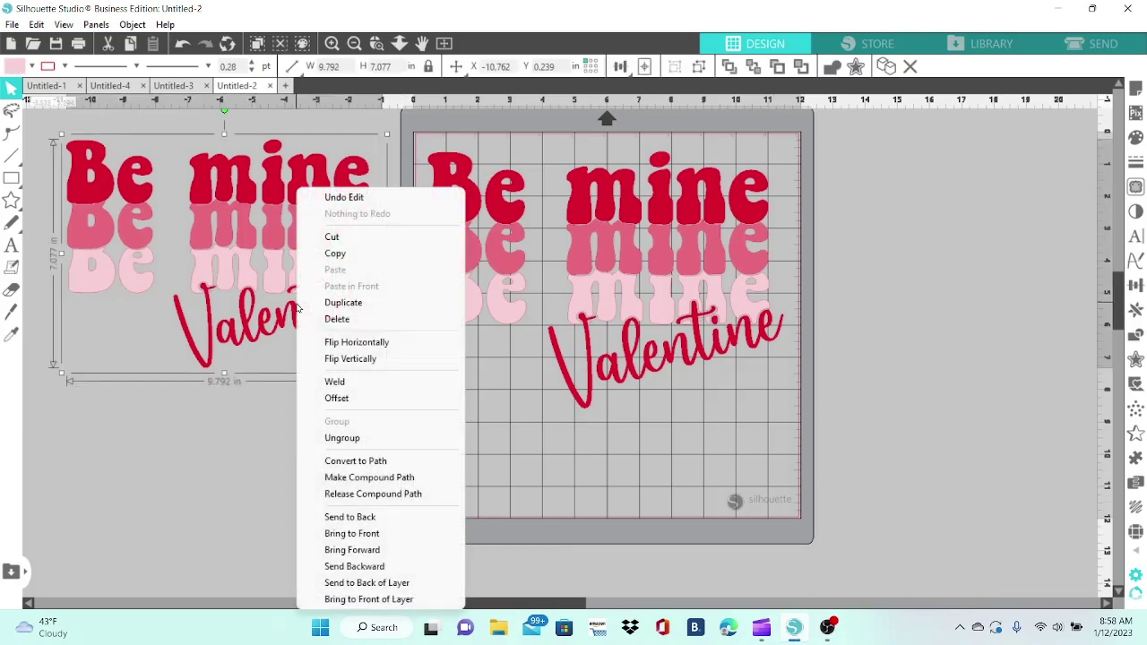
{"action": "left_click", "coordinate": [341, 321]}
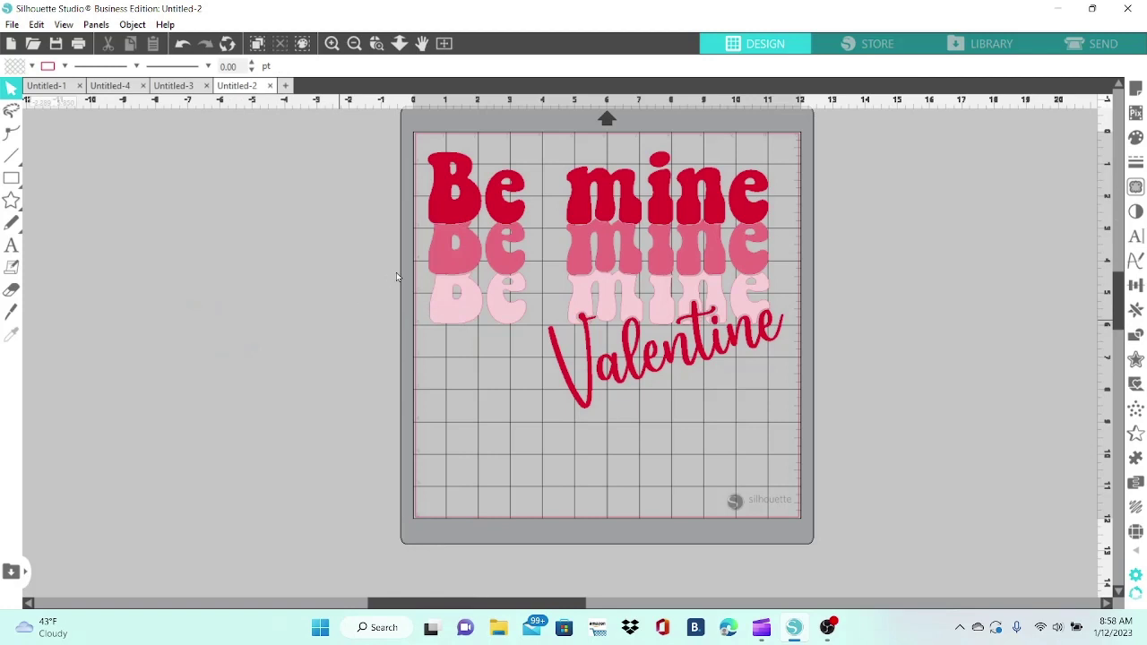
- Group the top red "Be mine" line with the red "Valentine" text
{"action": "left_click", "coordinate": [447, 223]}
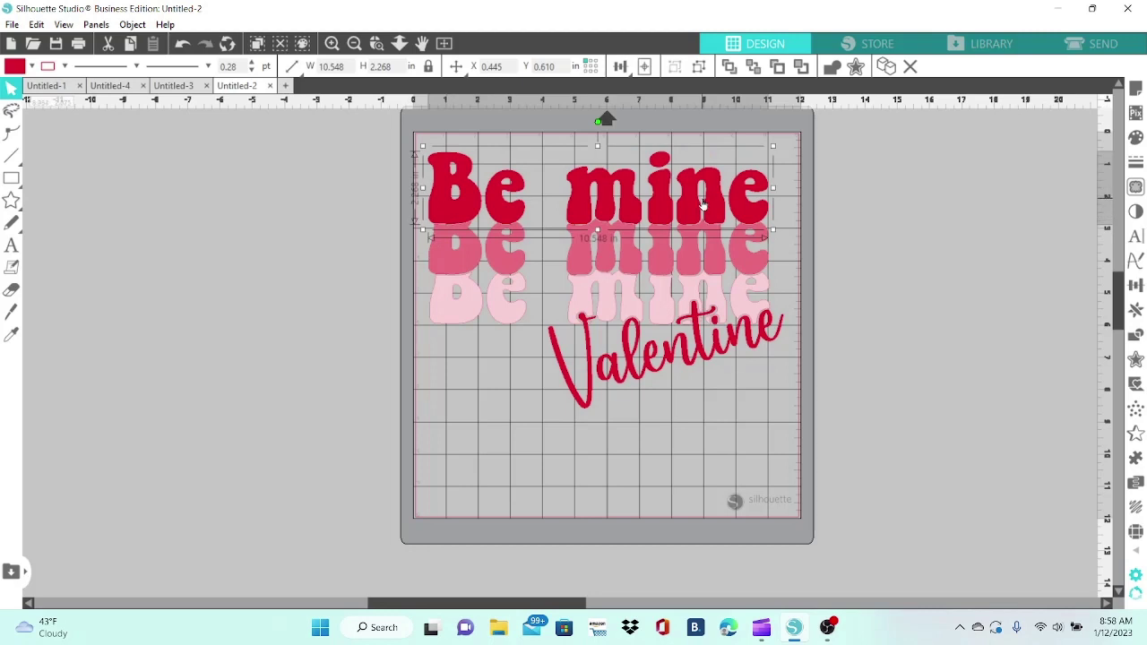
{"action": "left_click", "coordinate": [717, 359], "text": "shift"}
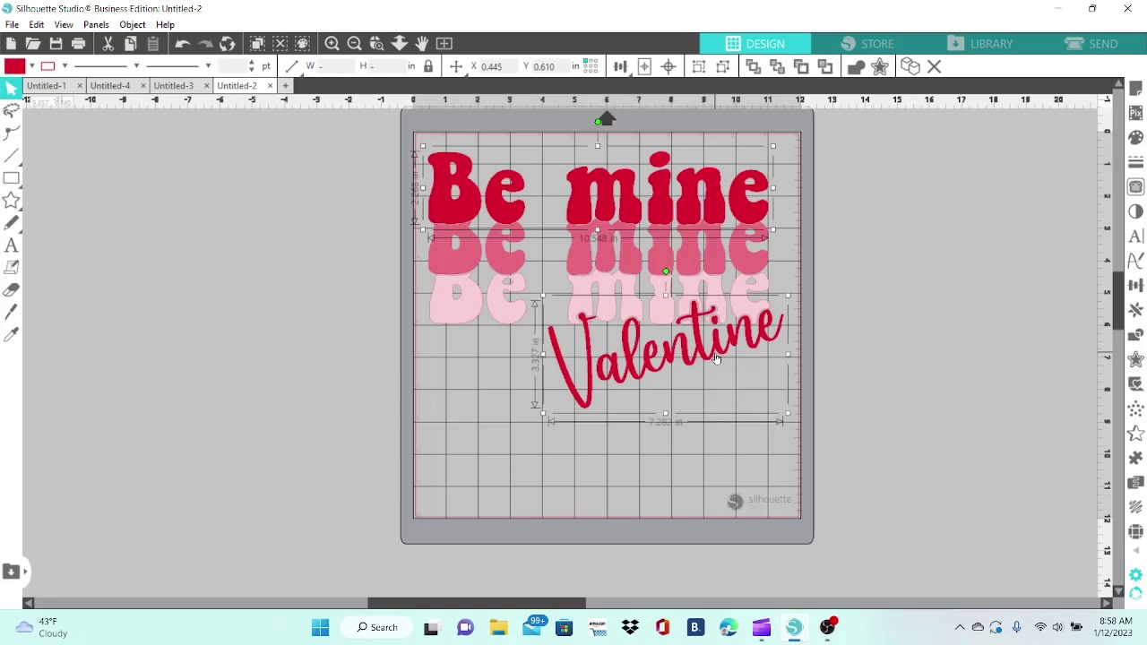
{"action": "right_click", "coordinate": [717, 359]}
{"action": "left_click", "coordinate": [757, 421]}
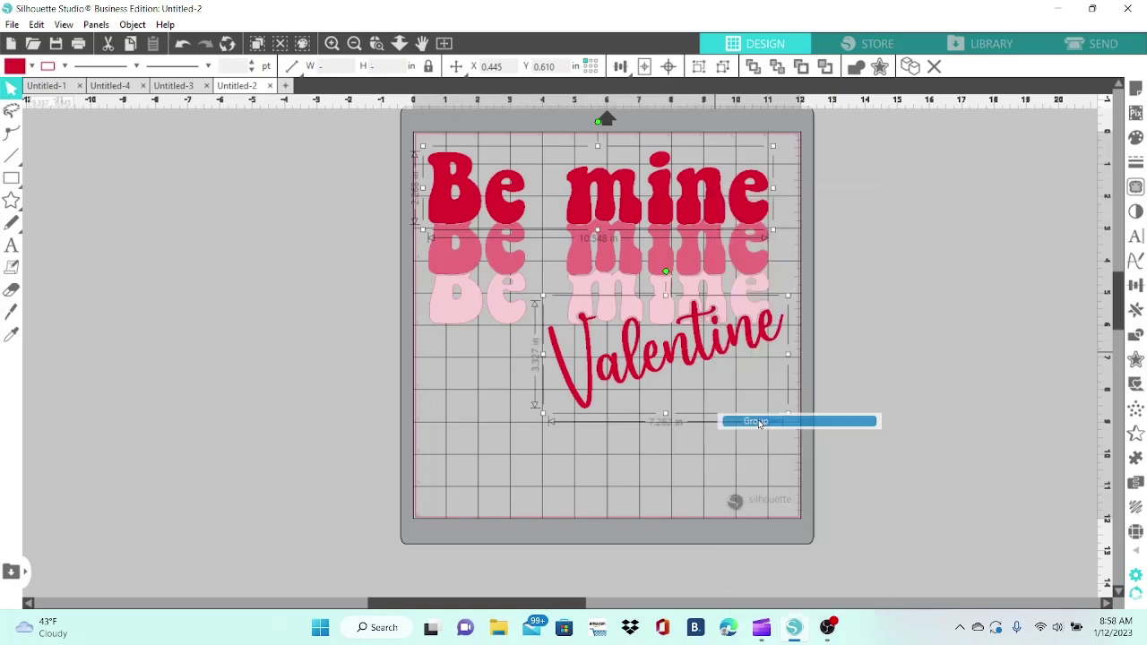
- Separate the colors by moving the red group off the mat, the medium pink line up and the light pink line down
{"action": "left_click_drag", "start_coordinate": [678, 196], "coordinate": [262, 184]}
{"action": "left_click_drag", "start_coordinate": [440, 249], "coordinate": [438, 210]}
{"action": "left_click_drag", "start_coordinate": [455, 315], "coordinate": [461, 380]}
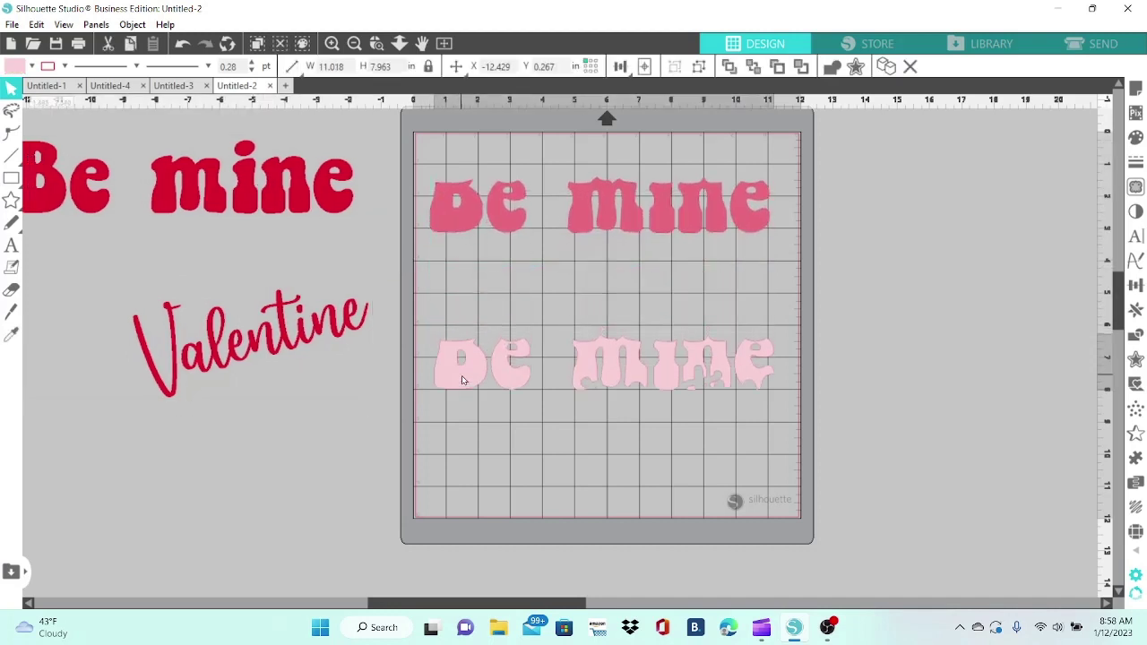
{"action": "key", "text": "Escape"}
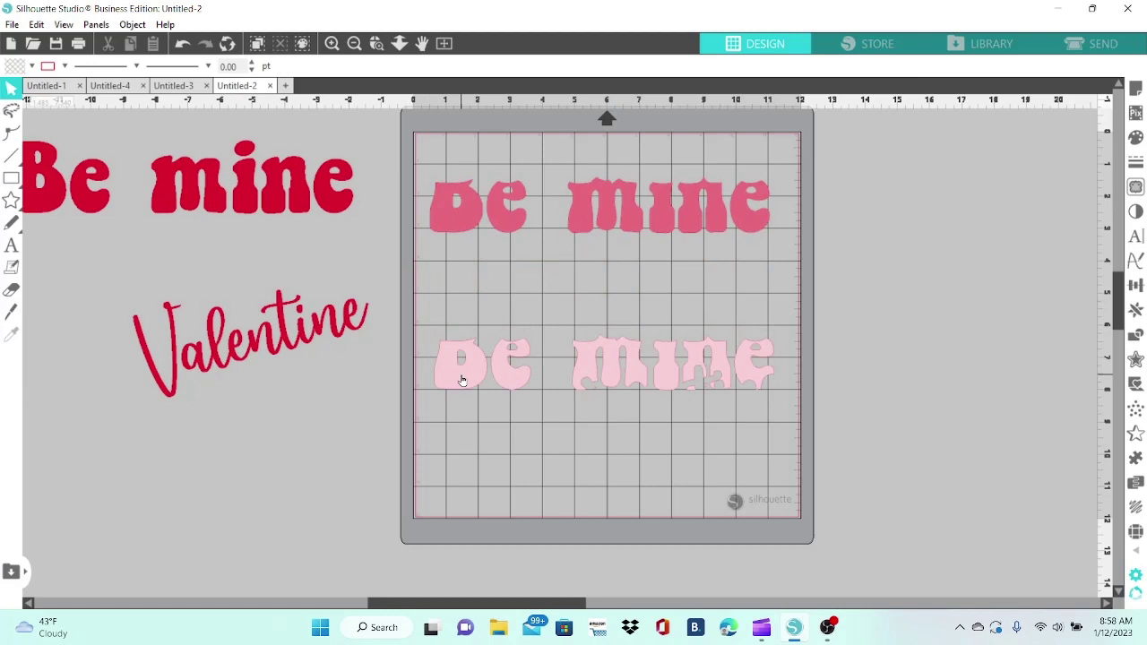
- Undo the moves of the light pink line, the medium pink line and the red group
{"action": "left_click", "coordinate": [183, 45]}
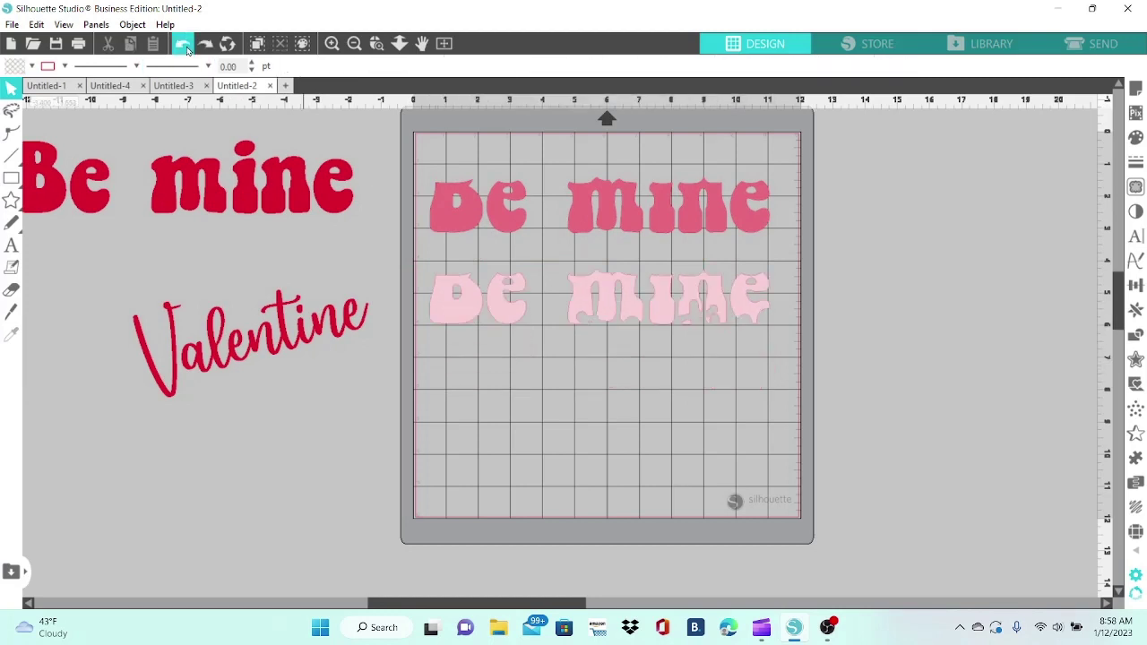
{"action": "left_click", "coordinate": [184, 45]}
{"action": "left_click", "coordinate": [184, 44]}
{"action": "left_click", "coordinate": [184, 45]}
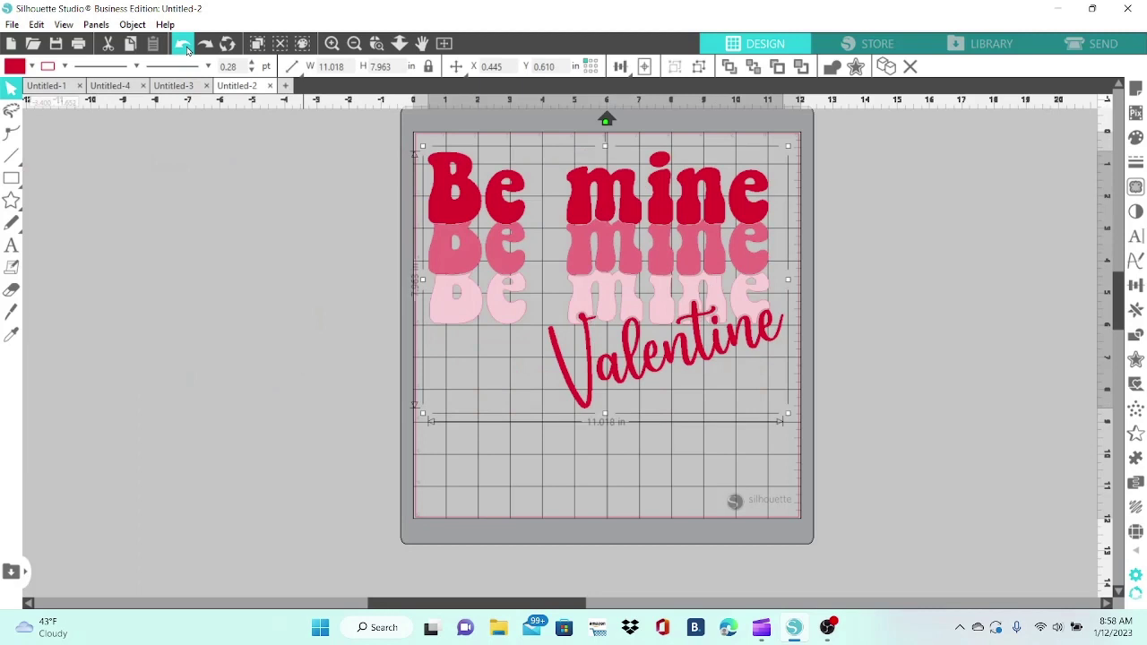
{"action": "left_click", "coordinate": [304, 196]}
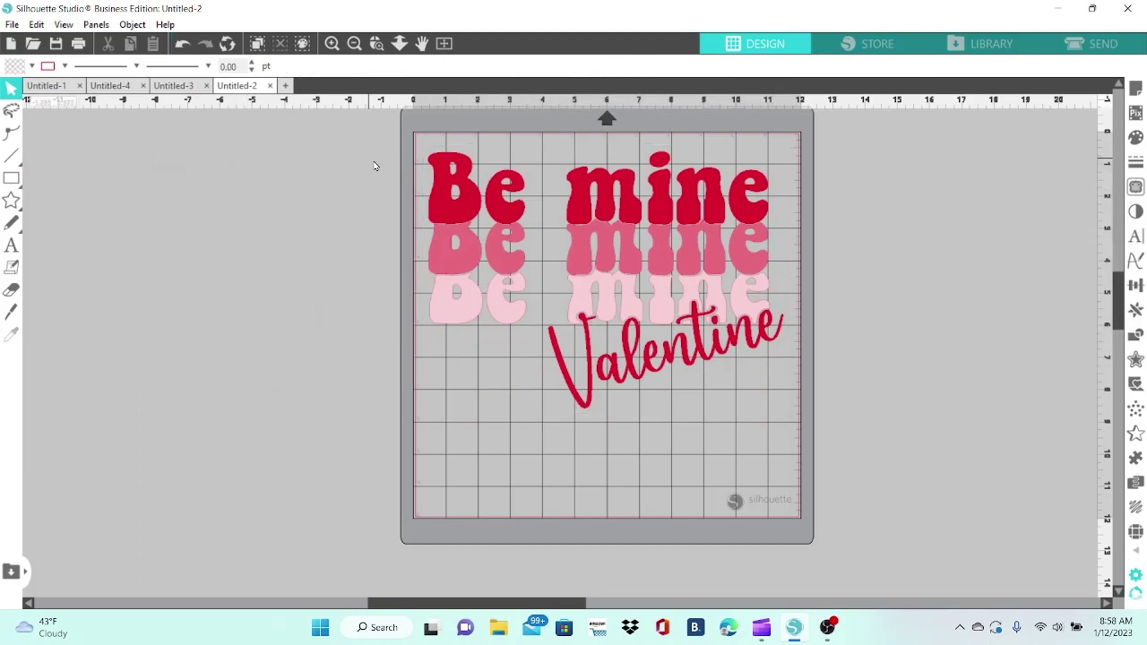
- Group the whole "Be mine Valentine" design and shrink it proportionally to about 3.68 in wide
{"action": "left_click_drag", "start_coordinate": [374, 166], "coordinate": [839, 418]}
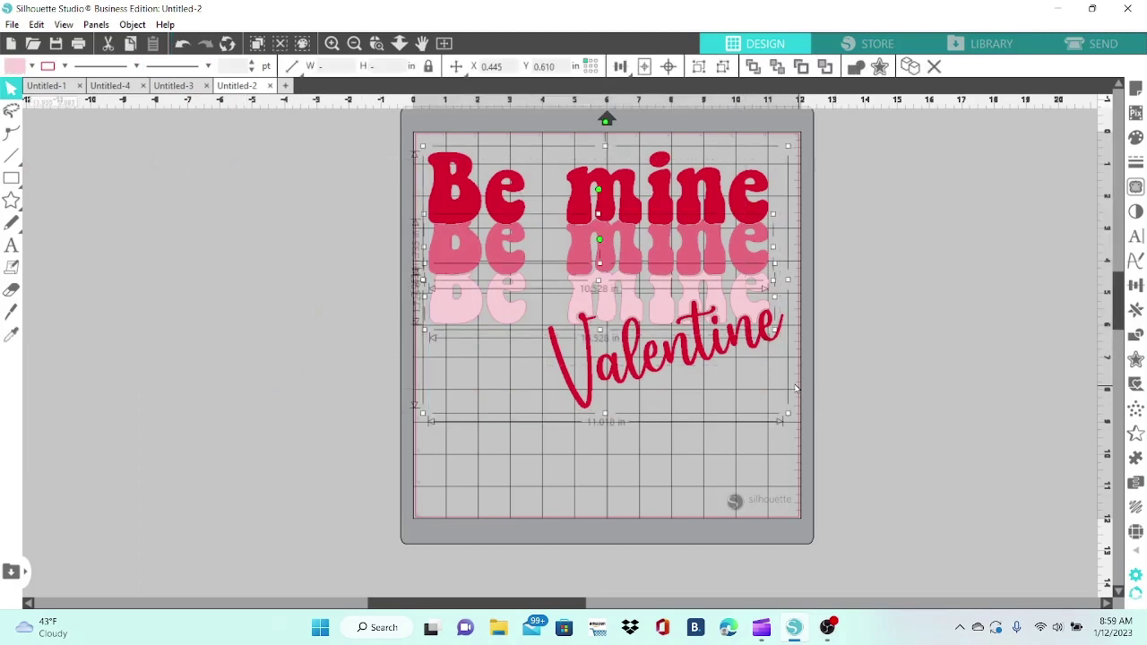
{"action": "right_click", "coordinate": [768, 345]}
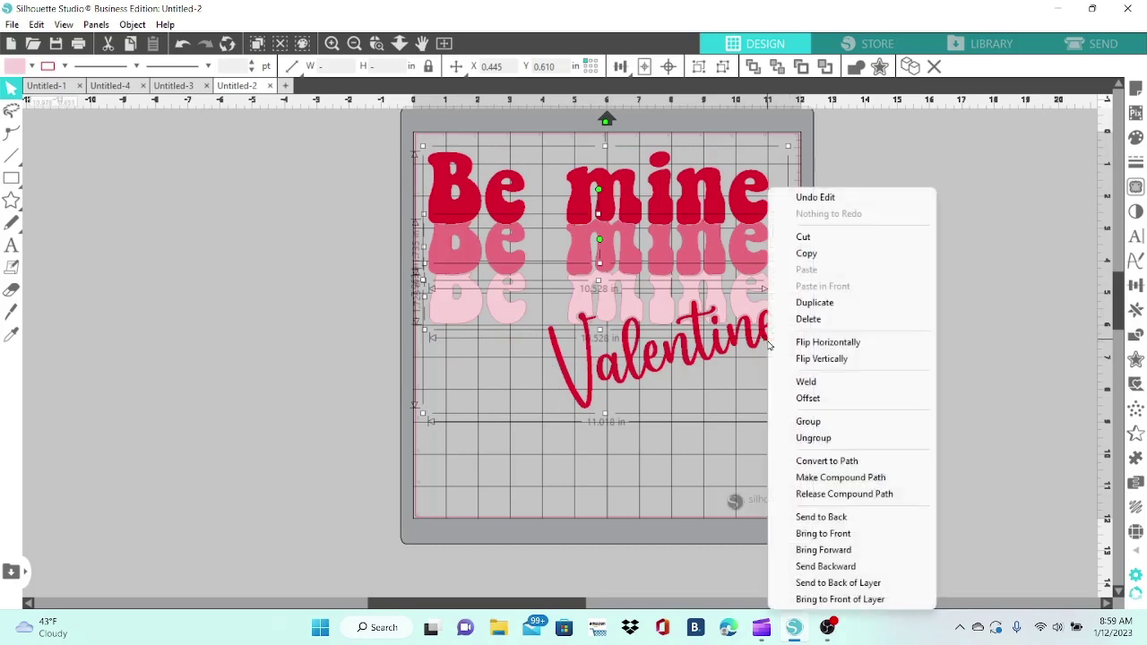
{"action": "left_click", "coordinate": [810, 425]}
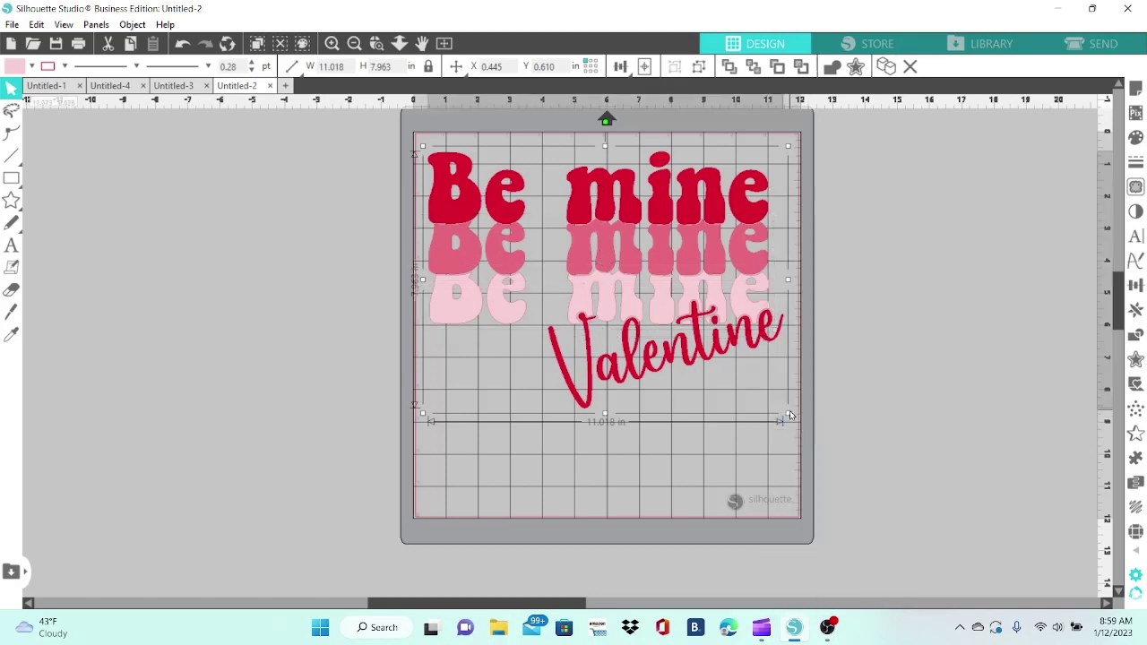
{"action": "left_click_drag", "start_coordinate": [787, 412], "coordinate": [543, 255]}
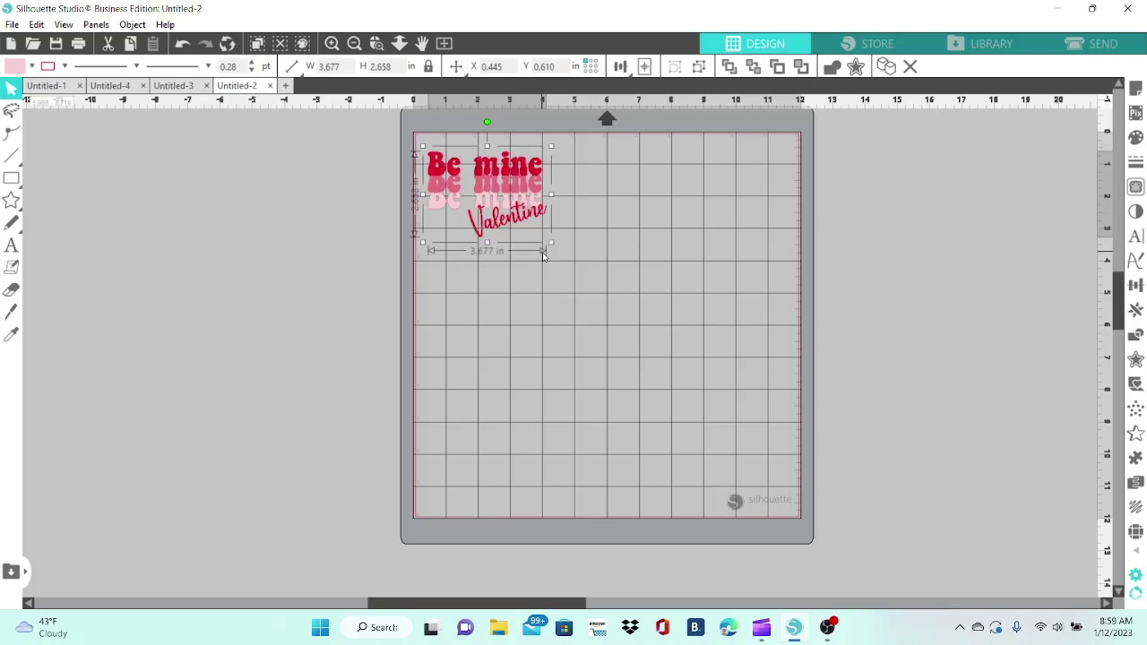
{"action": "left_click", "coordinate": [554, 296]}
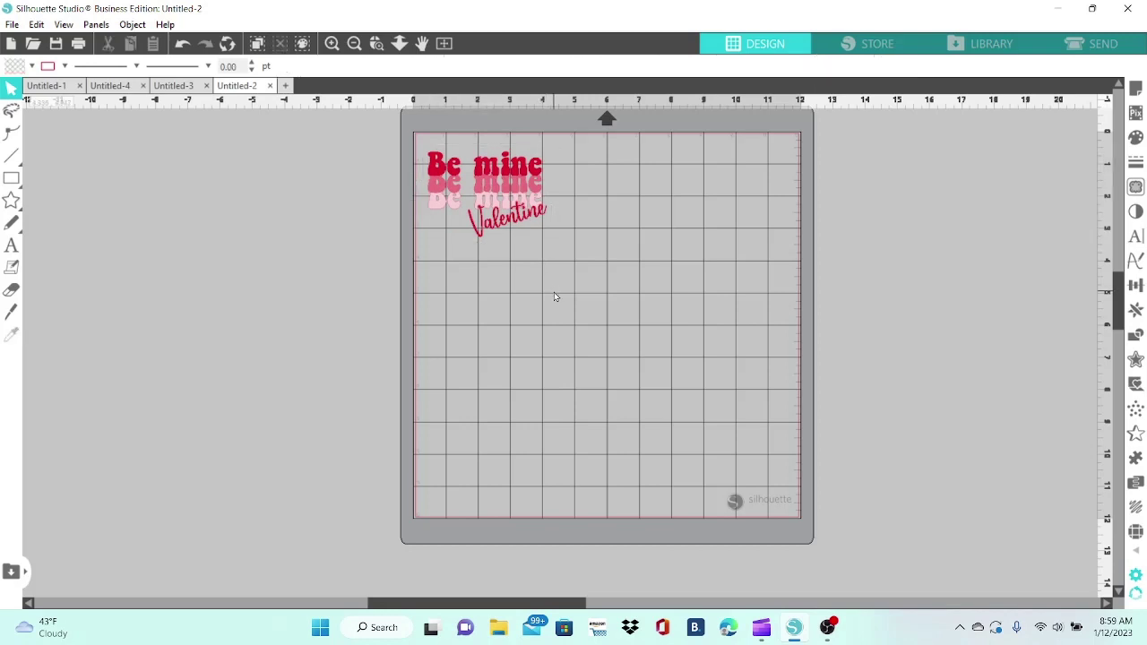
- Ungroup the shrunken "Be mine Valentine" design into its color parts and deselect them
{"action": "right_click", "coordinate": [527, 226]}
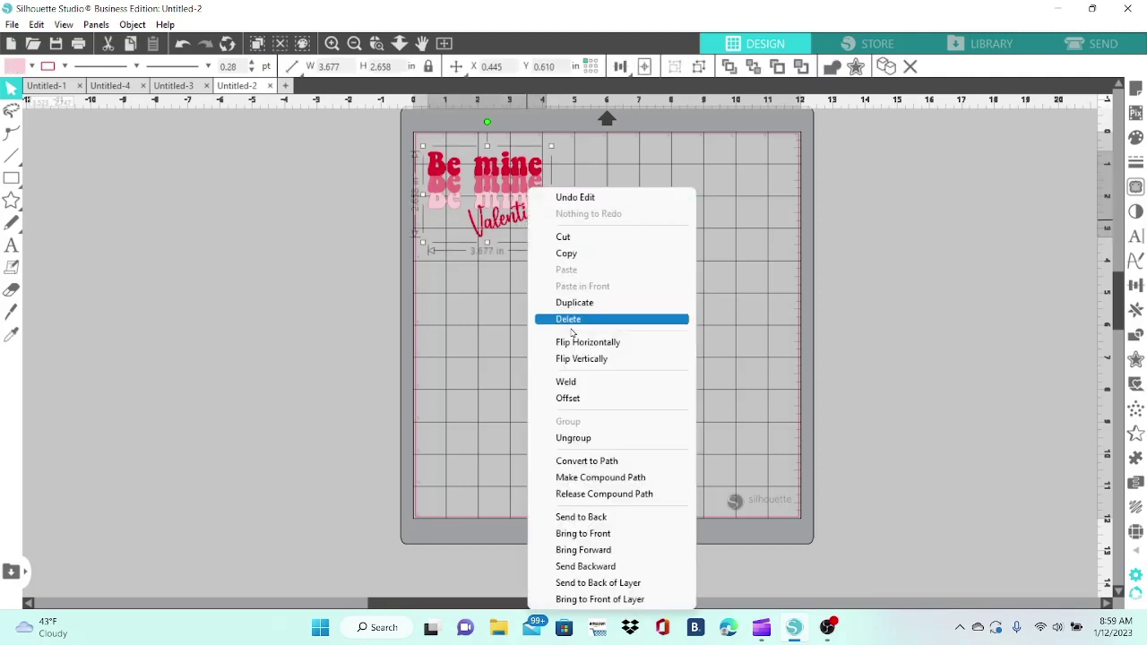
{"action": "left_click", "coordinate": [566, 438]}
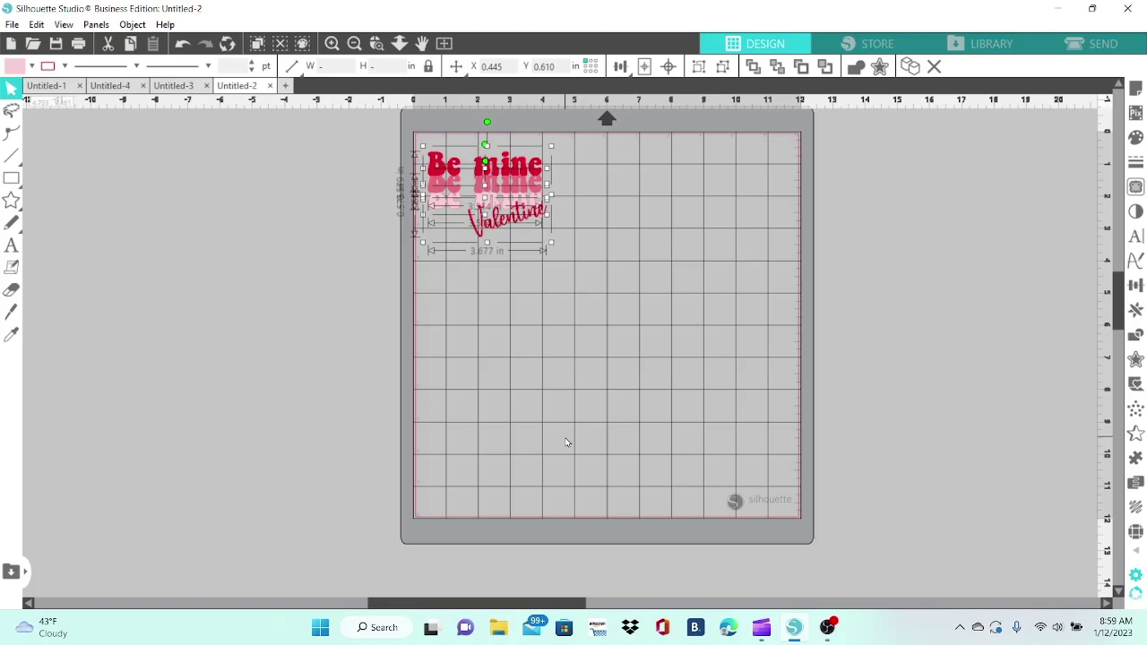
{"action": "left_click", "coordinate": [567, 441]}
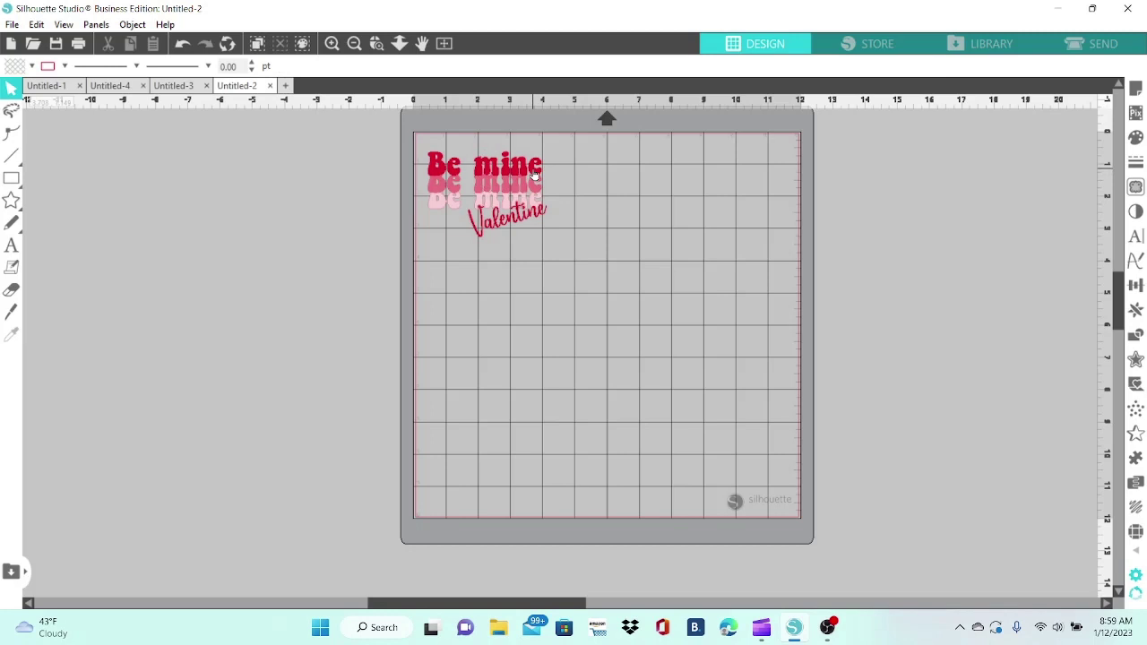
- Spread the color parts over the mat: red group in the upper-right corner, medium pink line upper-left, light pink line lower-left
{"action": "left_click_drag", "start_coordinate": [534, 175], "coordinate": [784, 161]}
{"action": "left_click", "coordinate": [784, 162]}
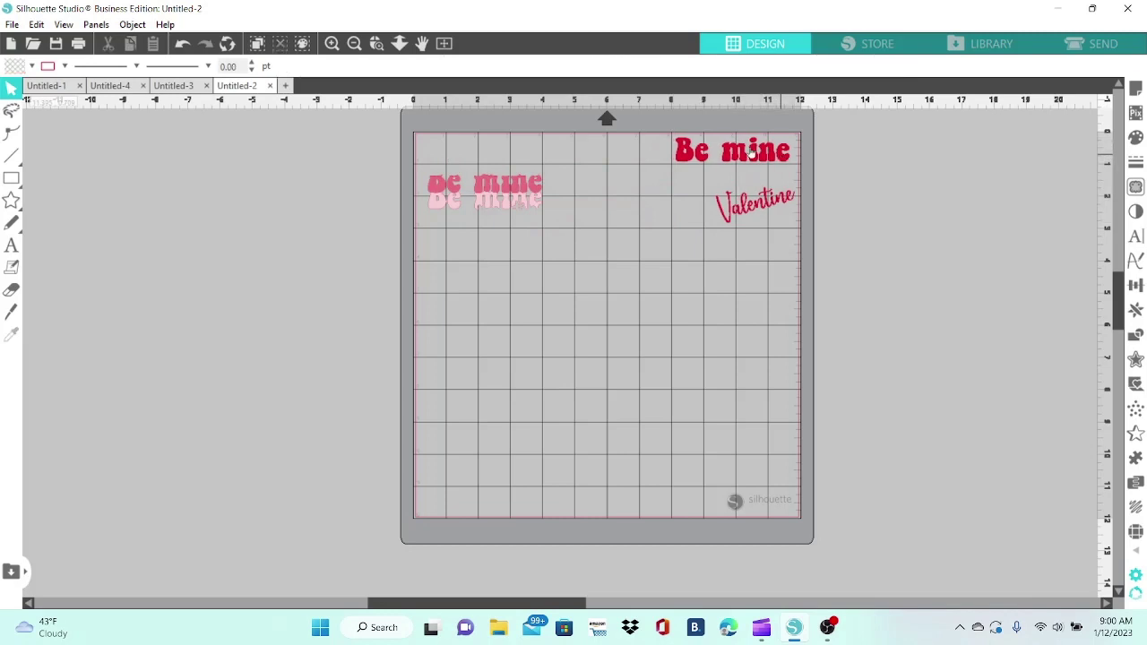
{"action": "left_click_drag", "start_coordinate": [524, 186], "coordinate": [514, 155]}
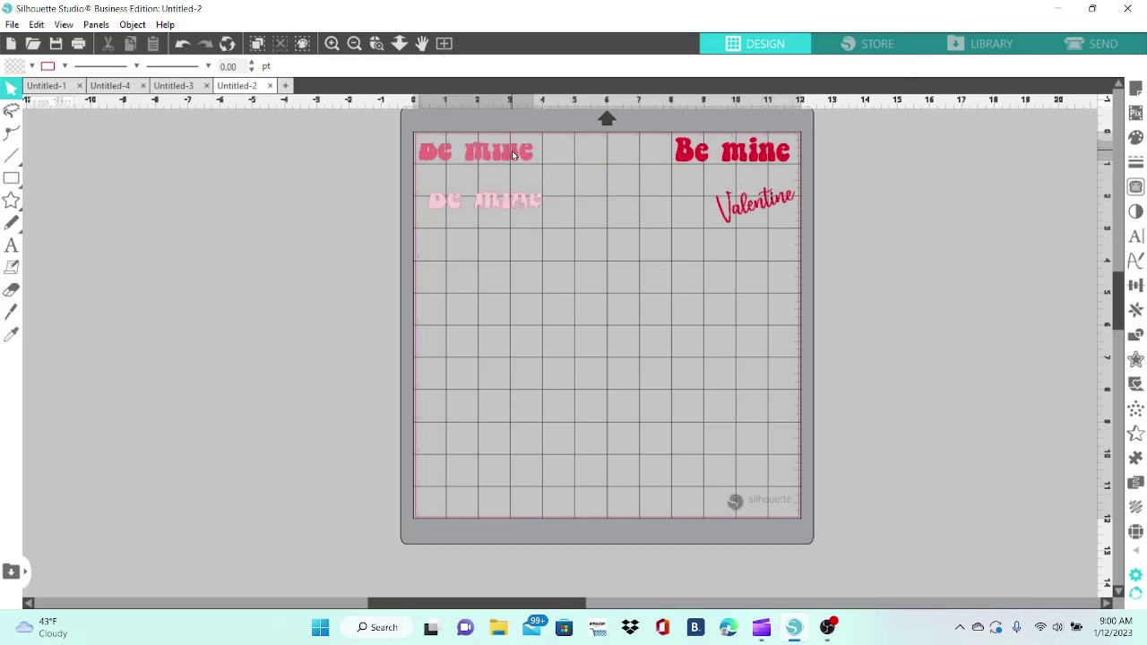
{"action": "left_click_drag", "start_coordinate": [520, 210], "coordinate": [520, 506]}
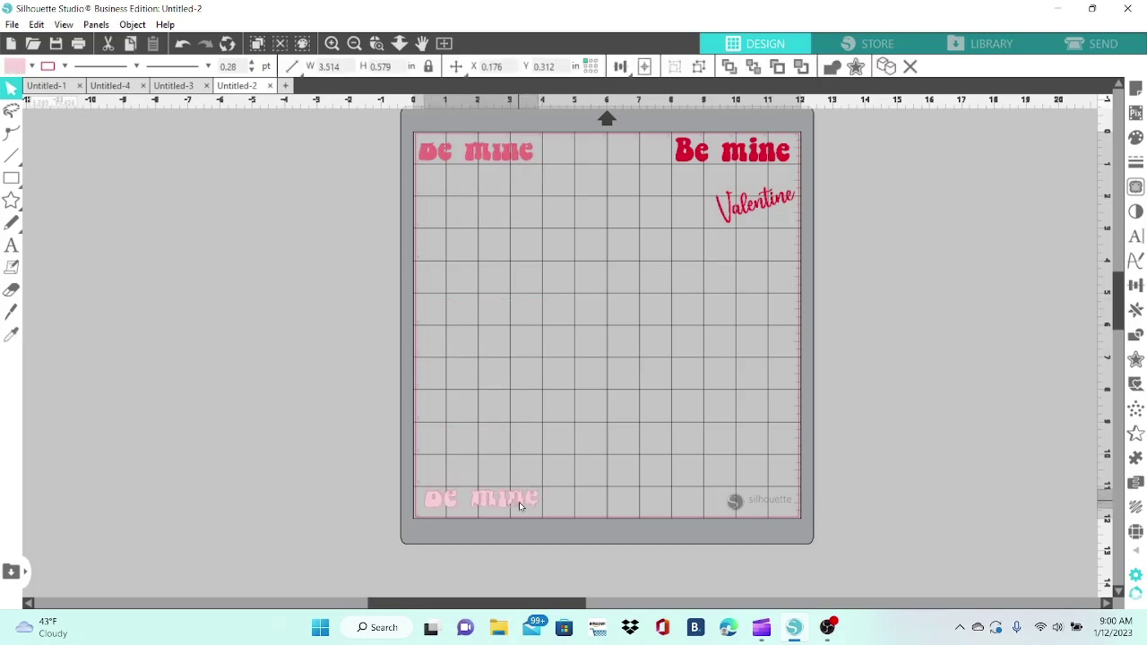
{"action": "left_click", "coordinate": [520, 506]}
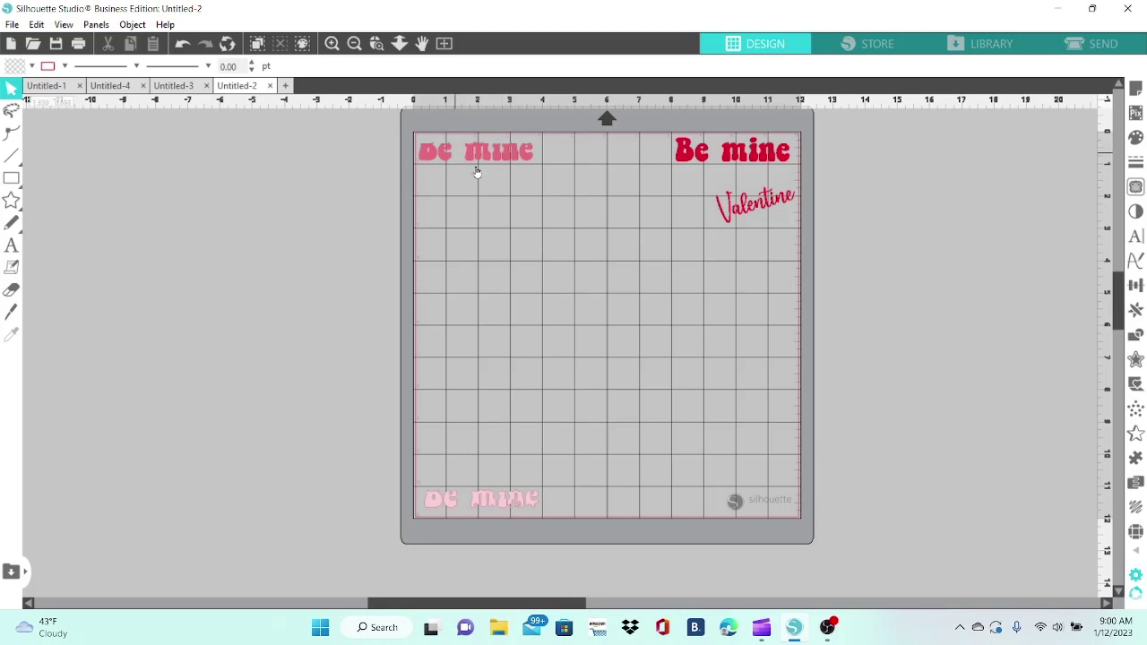
{"action": "left_click", "coordinate": [522, 158]}
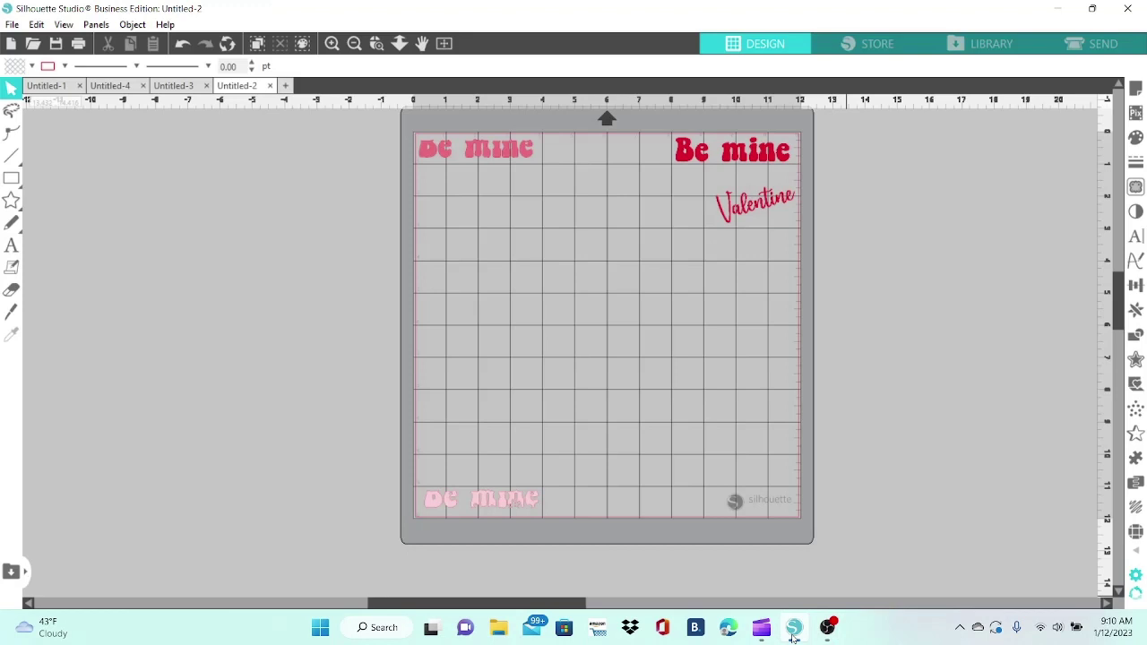
- Open the cut setup, keep Vinyl, Silhouette Oracal 651 as Carriage 1's material, and set the blade depth to 2
{"action": "left_click", "coordinate": [1093, 45]}
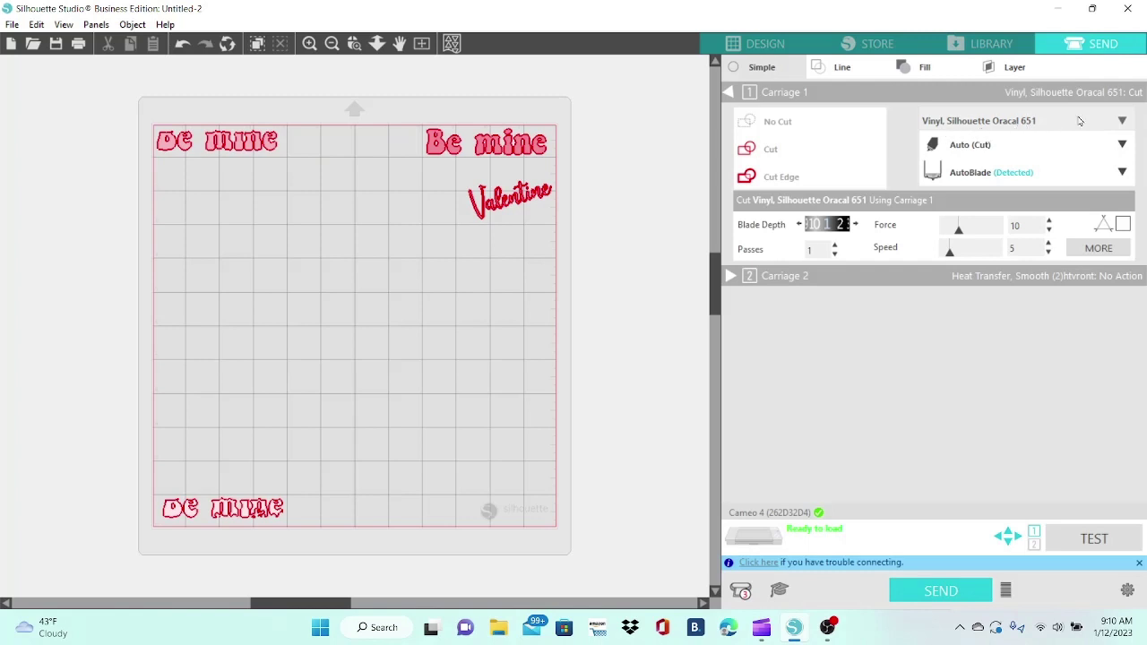
{"action": "left_click", "coordinate": [1123, 121]}
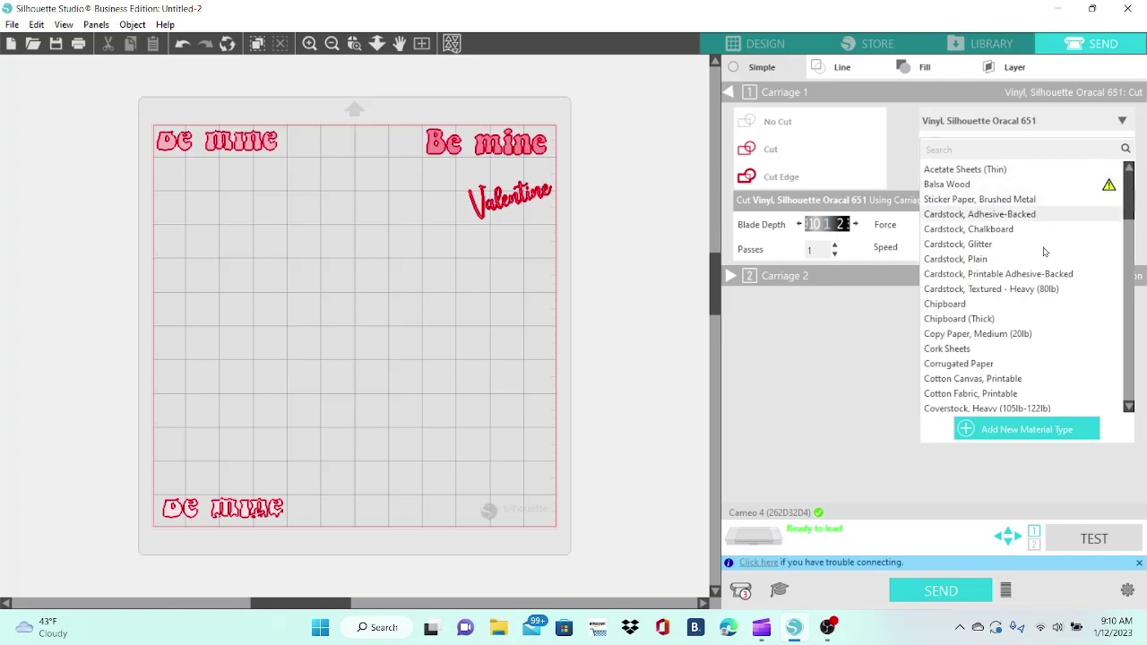
{"action": "left_click", "coordinate": [1123, 122]}
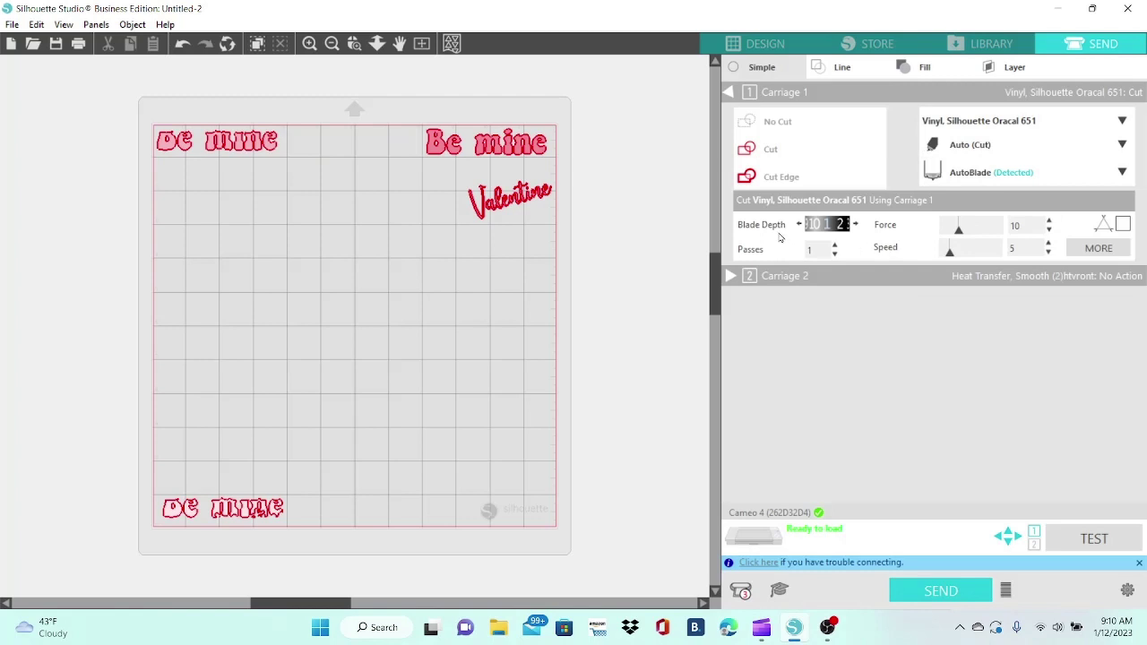
{"action": "left_click", "coordinate": [855, 225]}
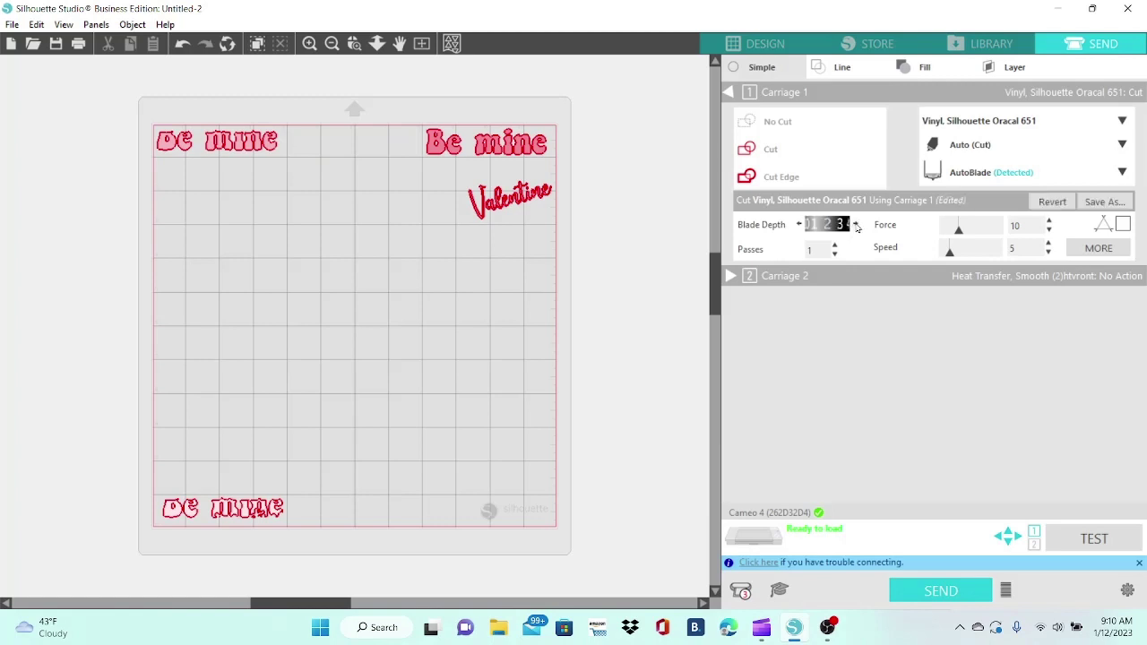